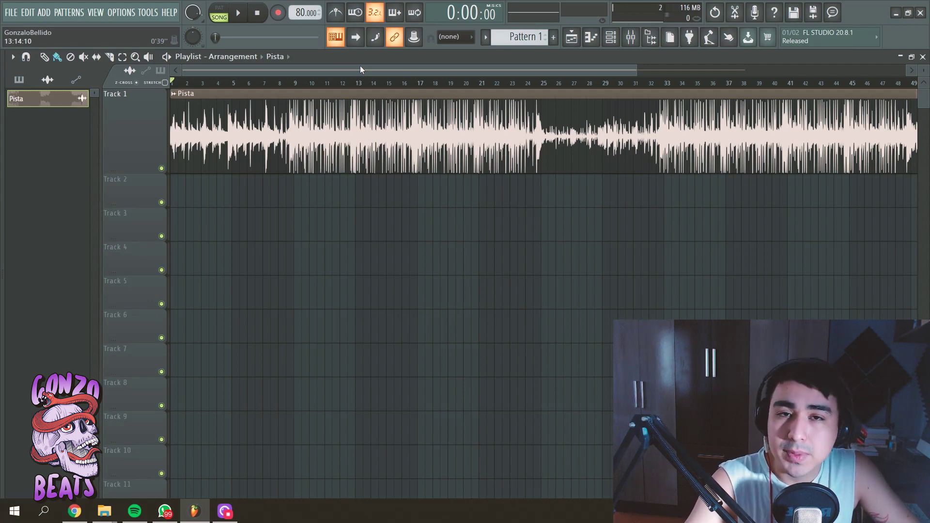
# Step: Switch to Chrome, convert 20210204_184427.m4a to MP3 on Convertio's M4A to MP3 page and download the converted file
pyautogui.click(74, 511)
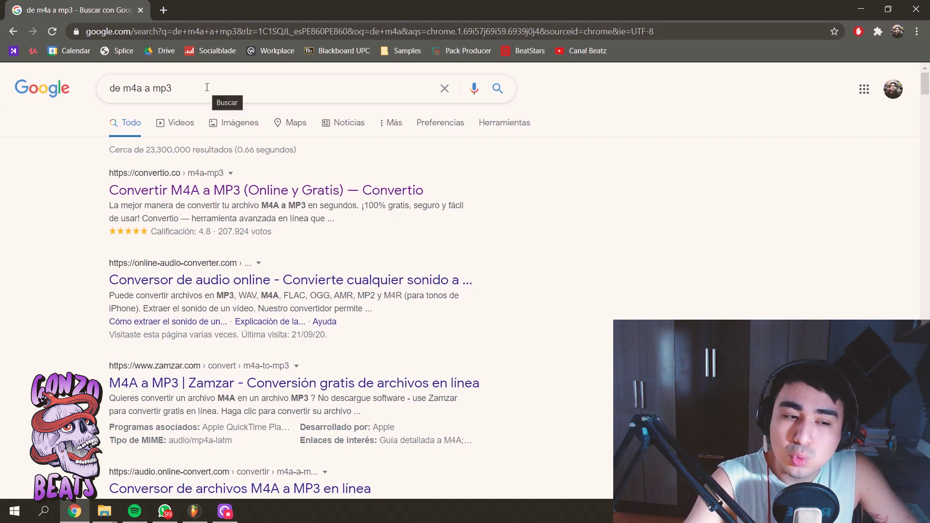
pyautogui.click(160, 196)
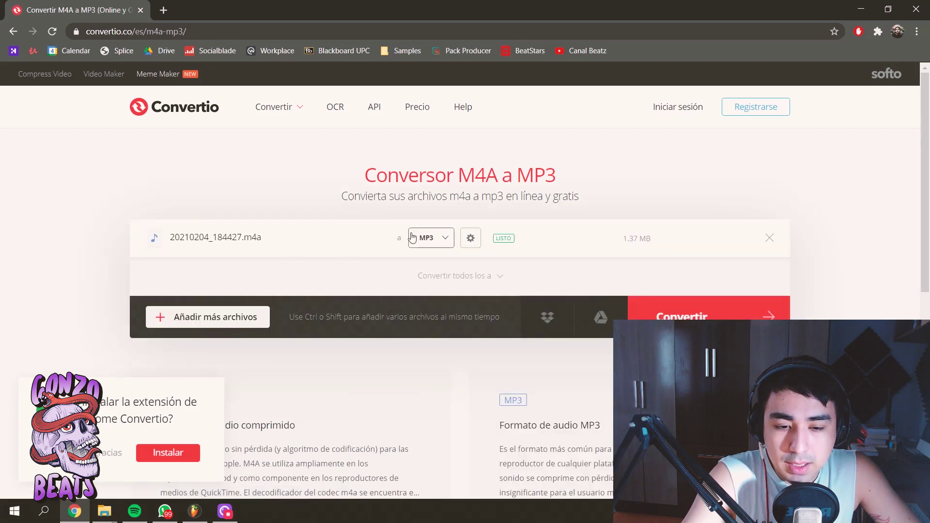
pyautogui.click(441, 241)
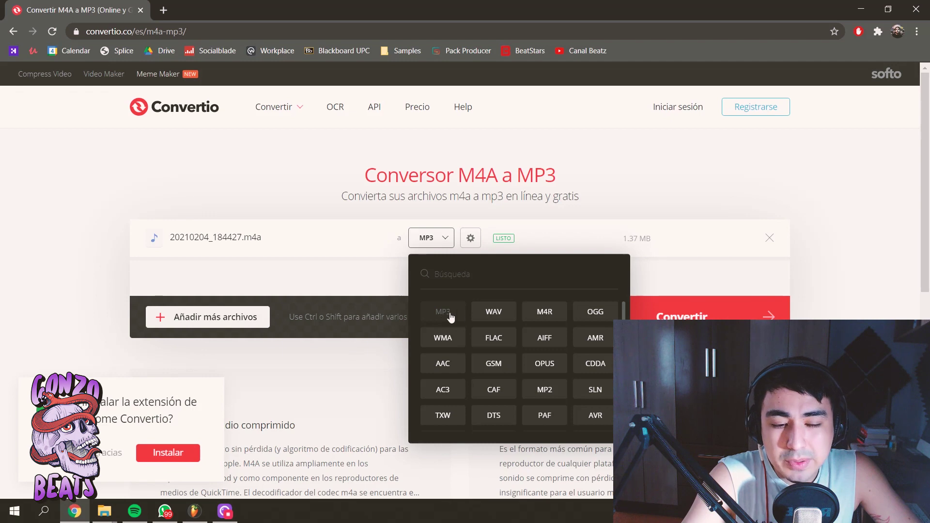
pyautogui.click(552, 233)
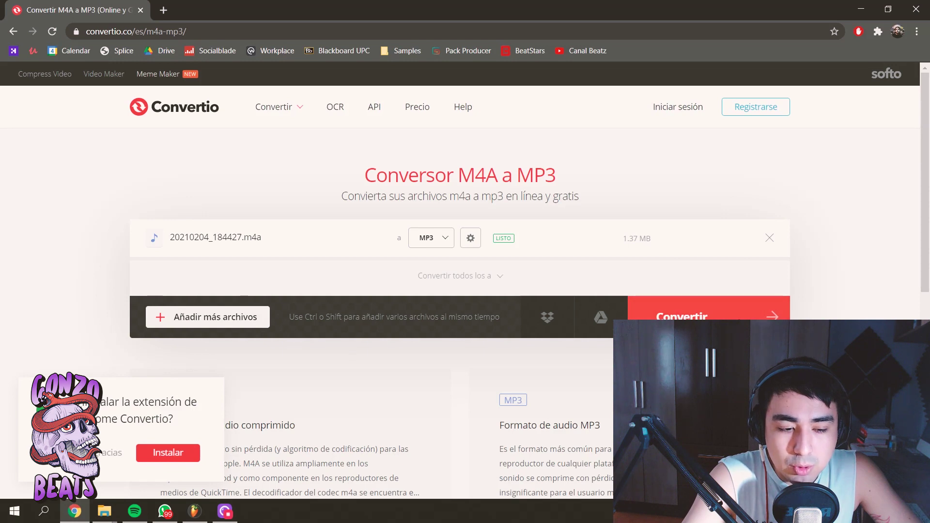
pyautogui.click(709, 327)
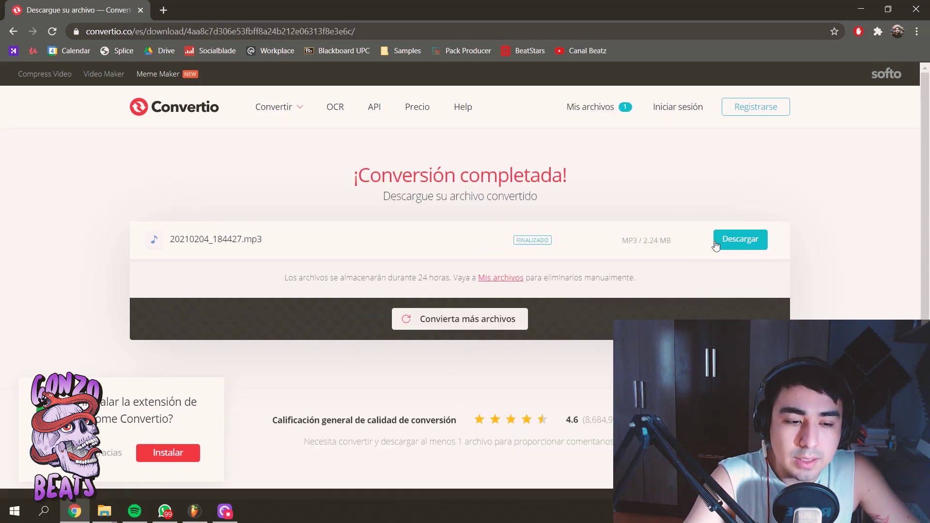
pyautogui.click(726, 242)
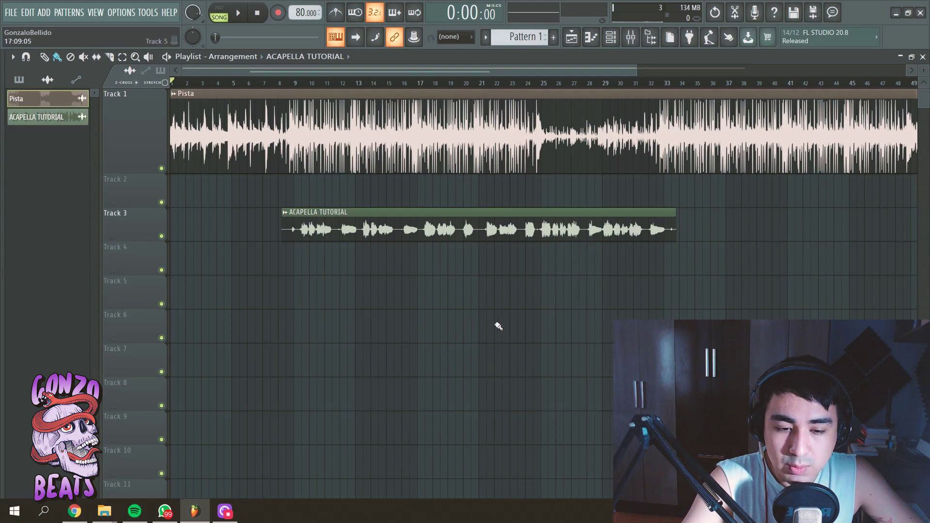
# Step: In FL Studio, move the ACAPELLA TUTORIAL clip to the very start of Track 2 and make that track taller
pyautogui.moveTo(453, 221); pyautogui.dragTo(323, 187)
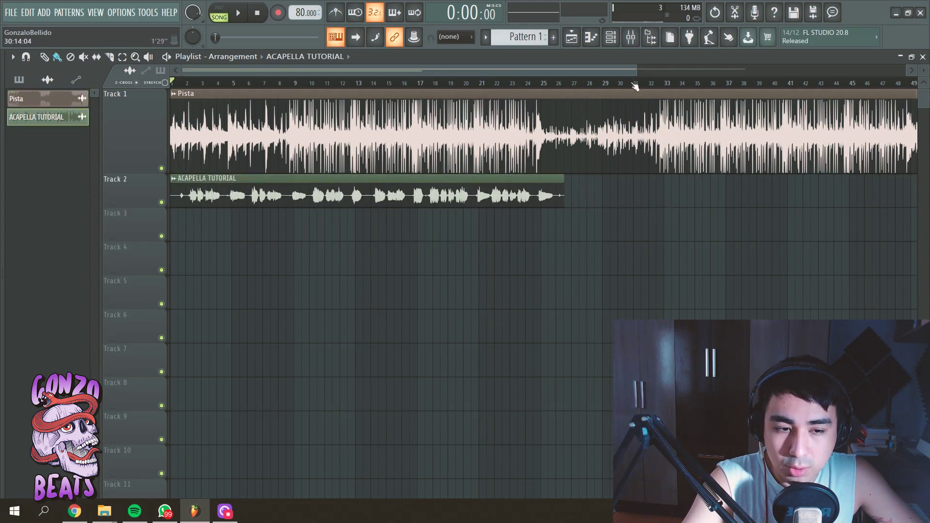
pyautogui.scroll(5, 270, 81)
pyautogui.scroll(4, 269, 81)
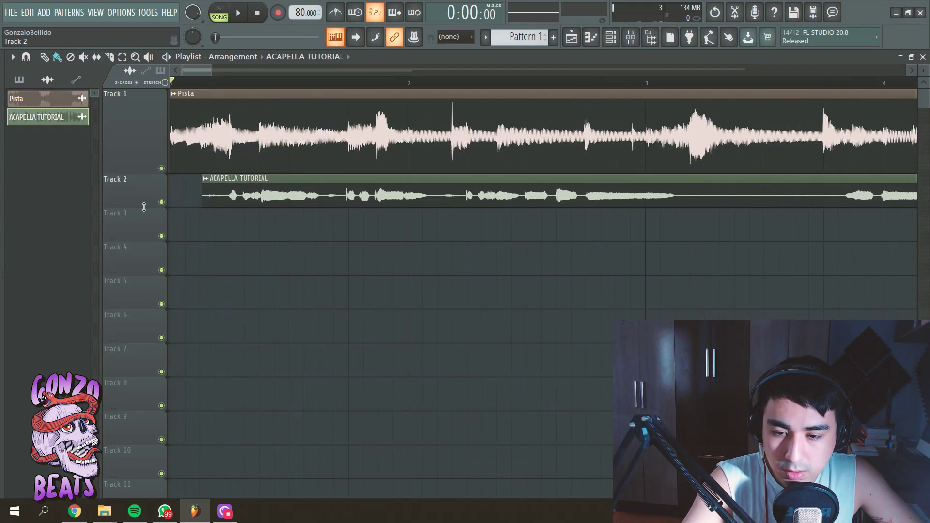
pyautogui.moveTo(145, 208); pyautogui.dragTo(139, 357)
pyautogui.moveTo(385, 264); pyautogui.dragTo(353, 264)
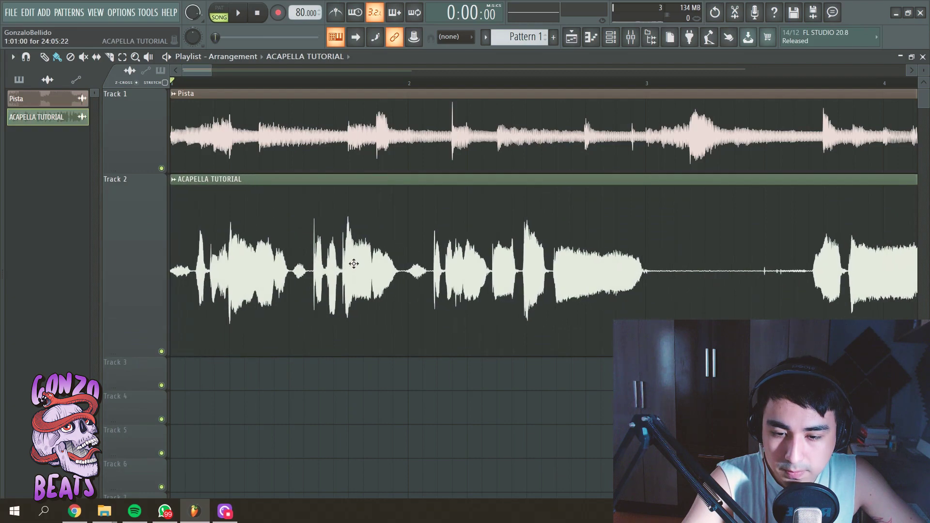
# Step: Play the first bars to hear how the acapella lines up with the Pista track
pyautogui.press('space')
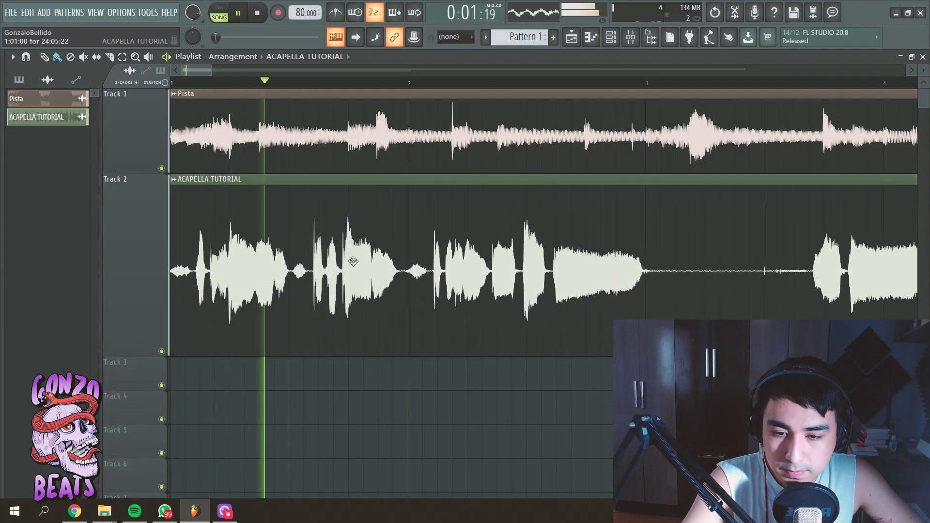
pyautogui.scroll(4, 223, 86)
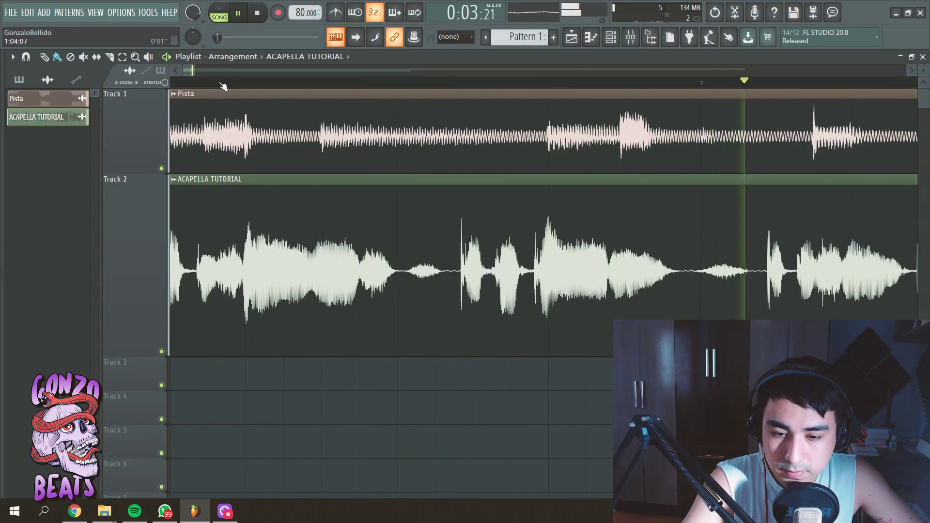
pyautogui.press('space')
pyautogui.scroll(-6, 241, 90)
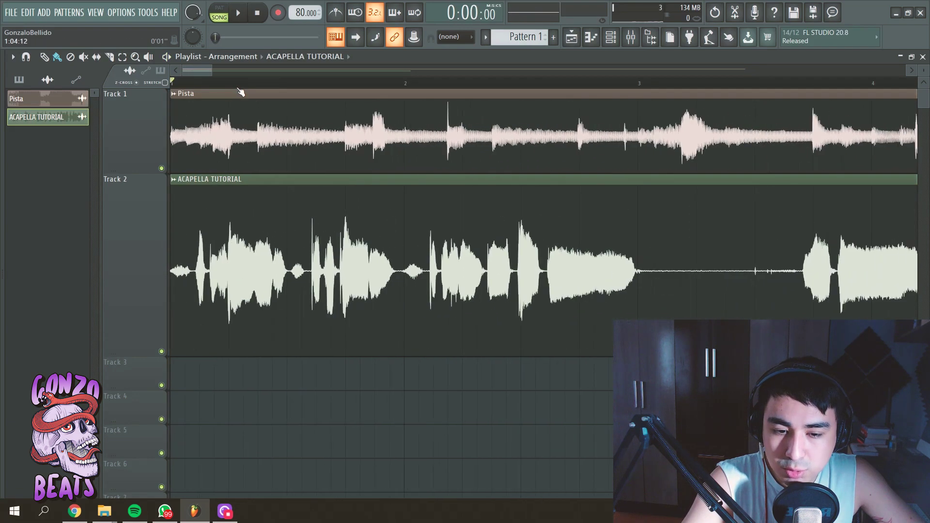
# Step: Set the ACAPELLA TUTORIAL sample's declicking mode to Crossfade (bleeding) in its channel settings
pyautogui.scroll(-8, 240, 89)
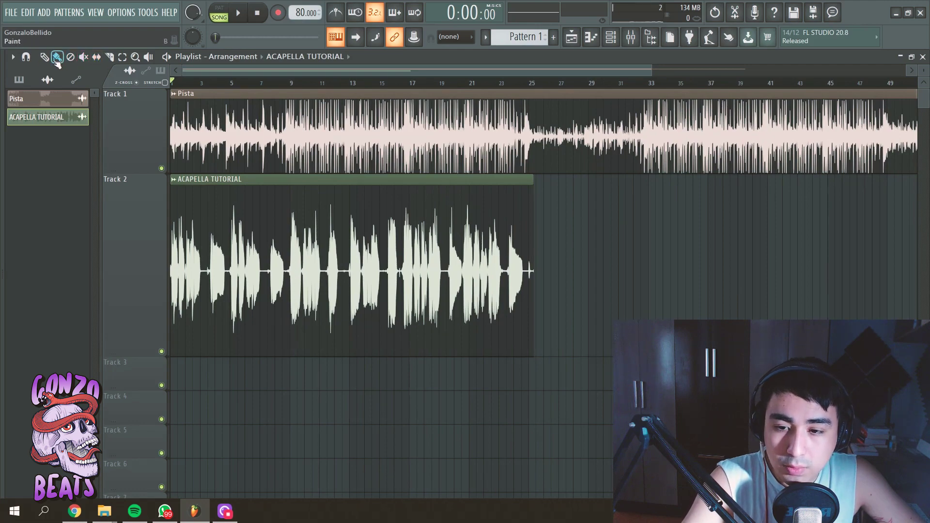
pyautogui.moveTo(652, 70); pyautogui.dragTo(405, 308)
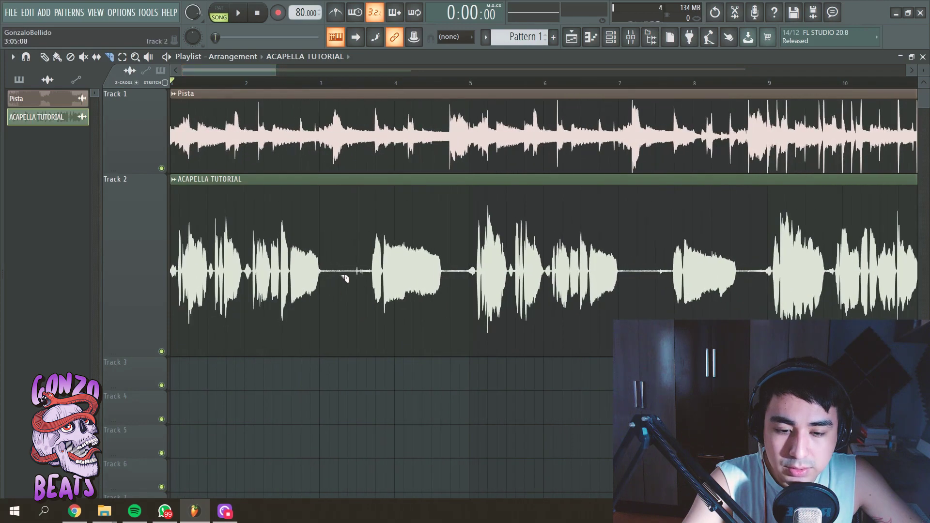
pyautogui.click(44, 58)
pyautogui.doubleClick(326, 247)
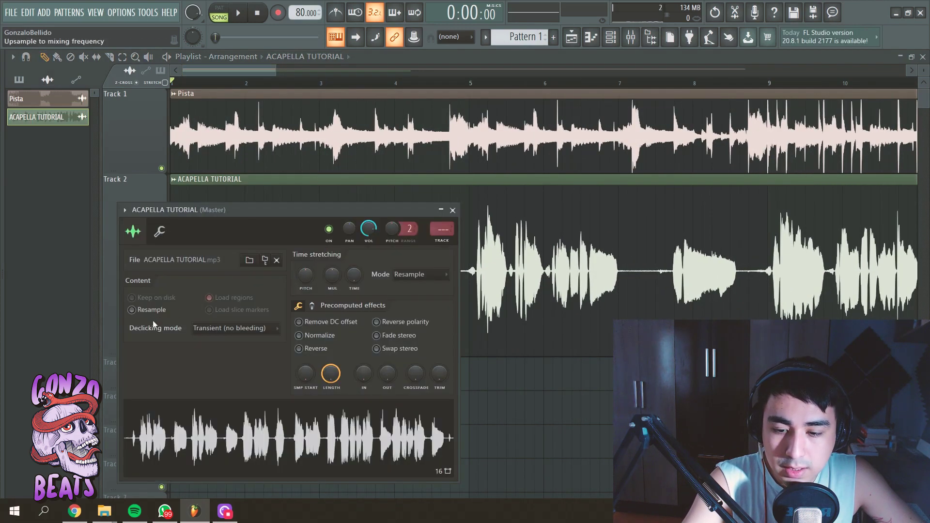
pyautogui.click(228, 329)
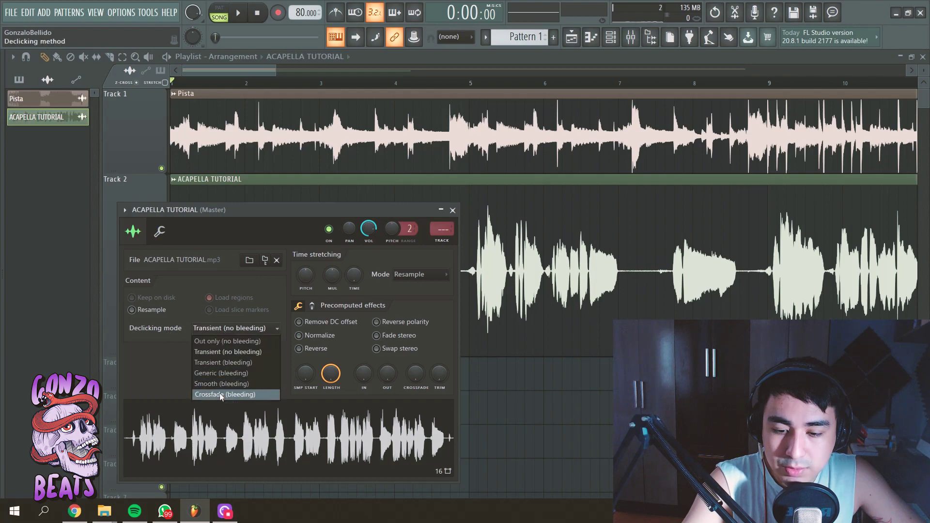
pyautogui.click(220, 395)
pyautogui.press('Escape')
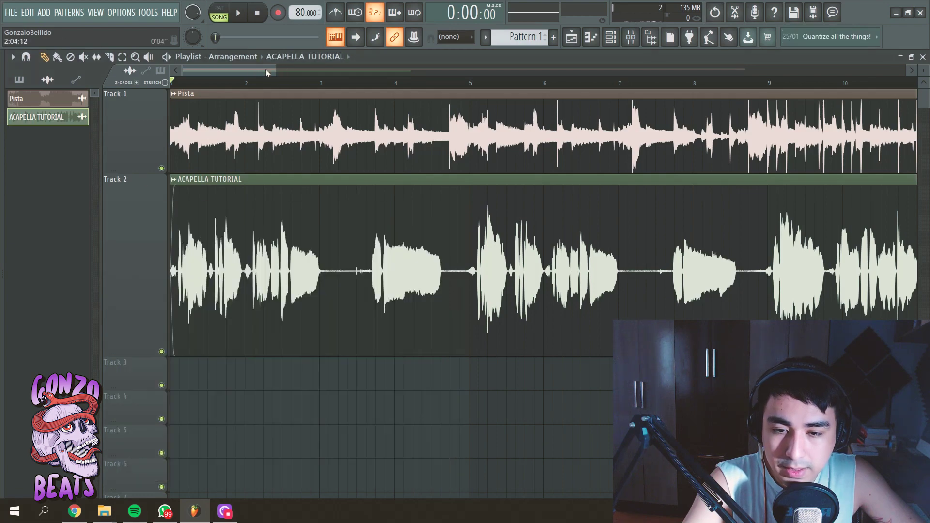
# Step: Trim the start of the ACAPELLA TUTORIAL clip slightly, keeping the vocal's timing in place
pyautogui.moveTo(274, 70); pyautogui.dragTo(192, 70)
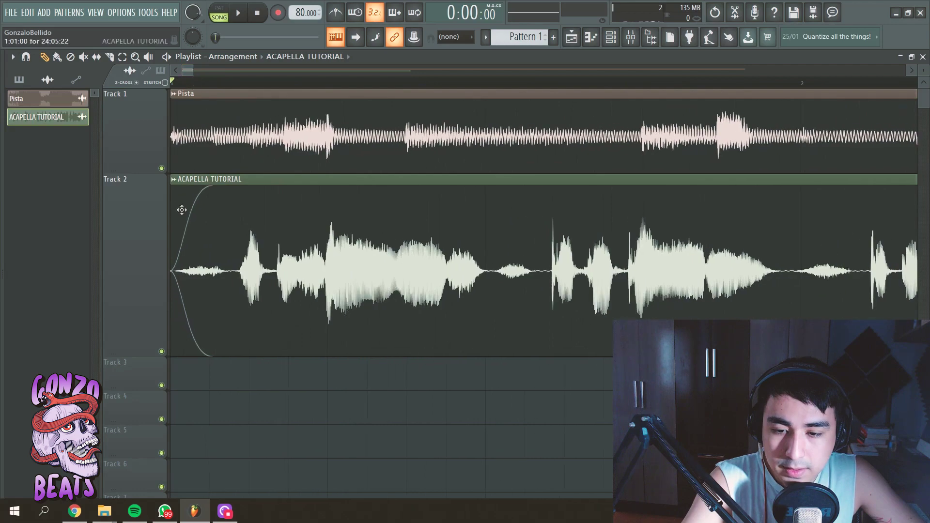
pyautogui.moveTo(174, 202); pyautogui.dragTo(201, 206)
pyautogui.scroll(-4, 346, 86)
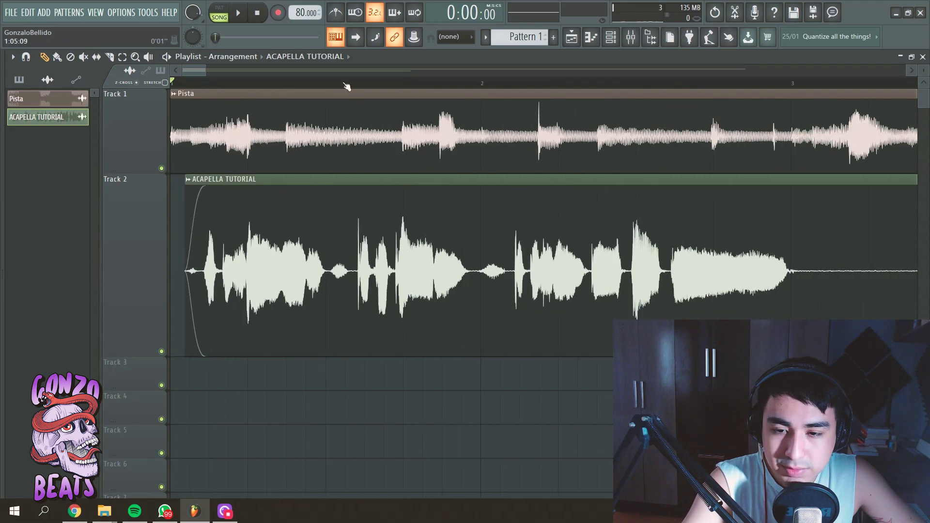
# Step: Slice the acapella in the pauses between the opening phrases, at about bars 3.4, 4.8, 7.3 and 8.8
pyautogui.scroll(-3, 347, 86)
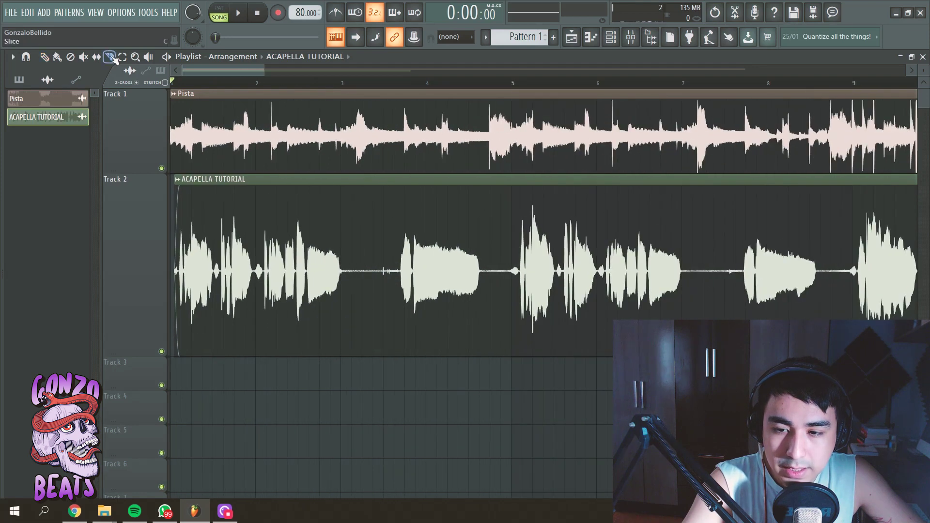
pyautogui.scroll(-3, 327, 83)
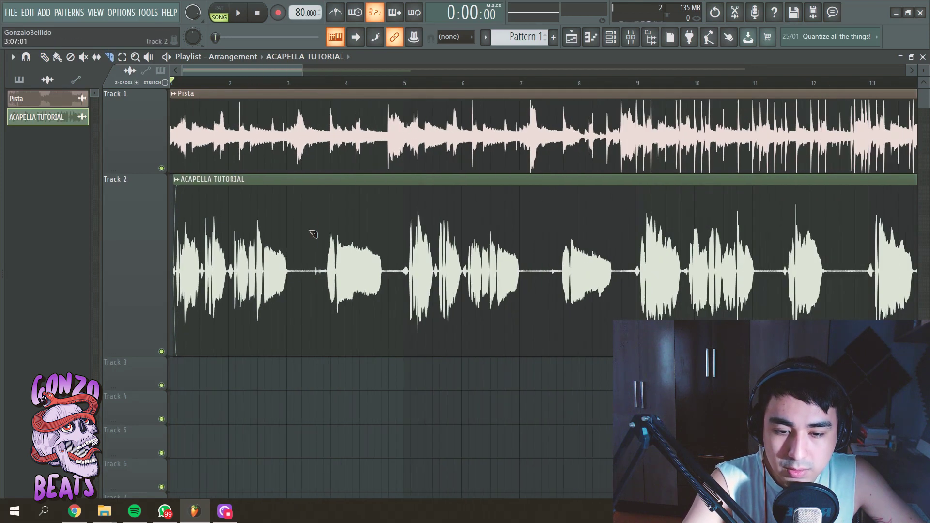
pyautogui.moveTo(313, 234); pyautogui.dragTo(312, 298)
pyautogui.moveTo(401, 253); pyautogui.dragTo(399, 271)
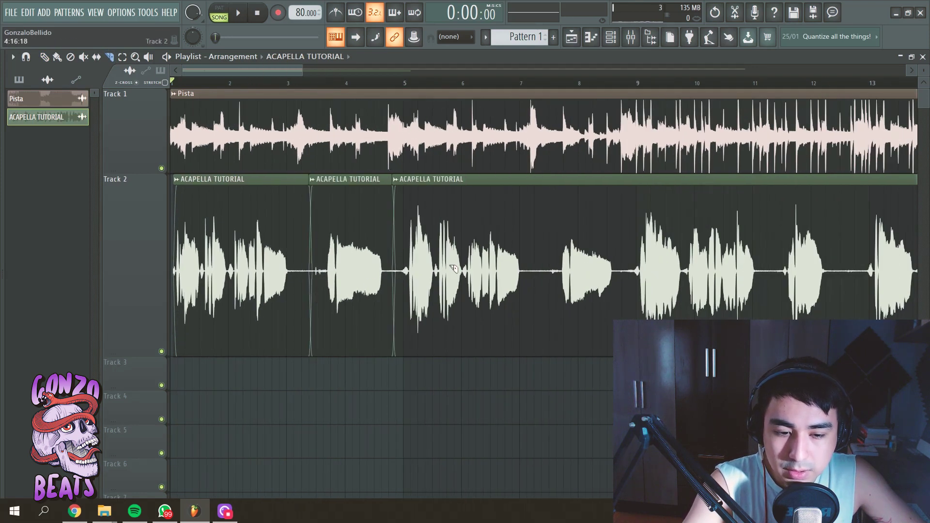
pyautogui.moveTo(541, 245); pyautogui.dragTo(541, 299)
pyautogui.moveTo(632, 250); pyautogui.dragTo(629, 290)
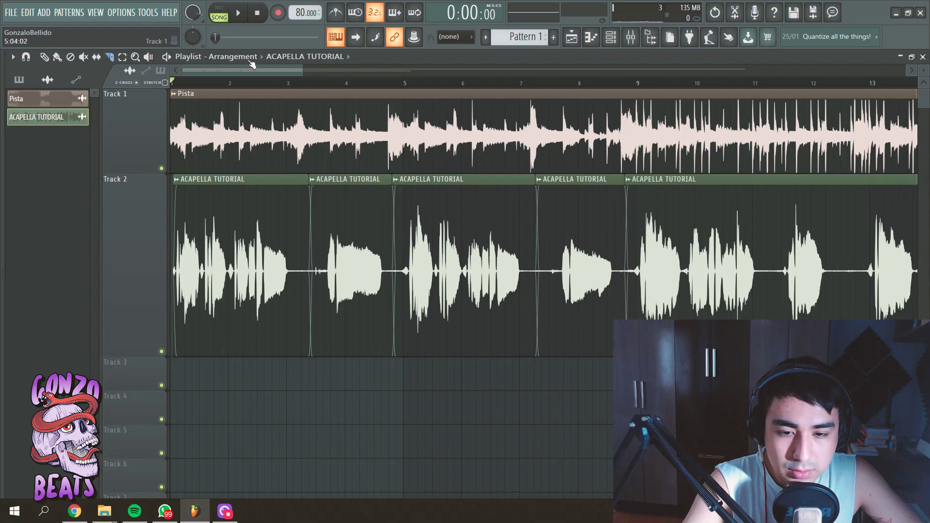
# Step: Slice the middle of the acapella in its pauses at about bars 11.3, 12.5, 15.4 and 16.4
pyautogui.moveTo(245, 71); pyautogui.dragTo(304, 71)
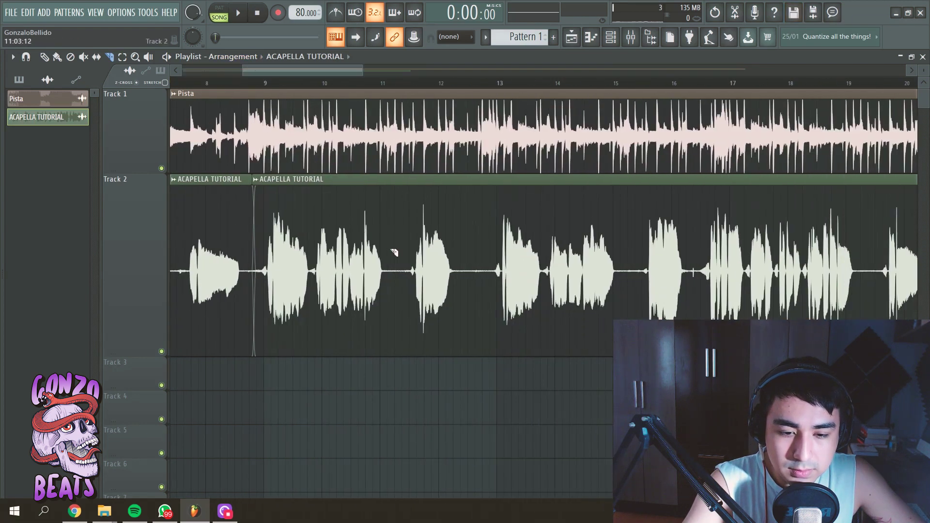
pyautogui.moveTo(403, 282); pyautogui.dragTo(404, 284)
pyautogui.moveTo(473, 261); pyautogui.dragTo(473, 271)
pyautogui.moveTo(636, 256); pyautogui.dragTo(635, 264)
pyautogui.moveTo(694, 252); pyautogui.dragTo(695, 305)
# Step: Slice the last part of the acapella at about bars 19.5, 23.4 and 24.8, and delete the leftover end piece
pyautogui.moveTo(334, 70); pyautogui.dragTo(415, 93)
pyautogui.moveTo(368, 254); pyautogui.dragTo(366, 285)
pyautogui.moveTo(588, 261); pyautogui.dragTo(595, 289)
pyautogui.moveTo(677, 256); pyautogui.dragTo(675, 287)
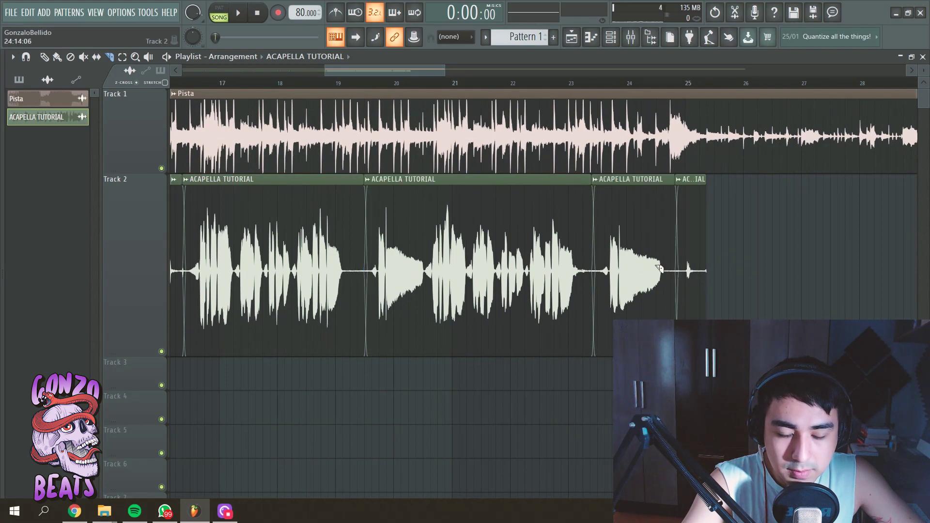
pyautogui.click(48, 57)
pyautogui.rightClick(703, 216)
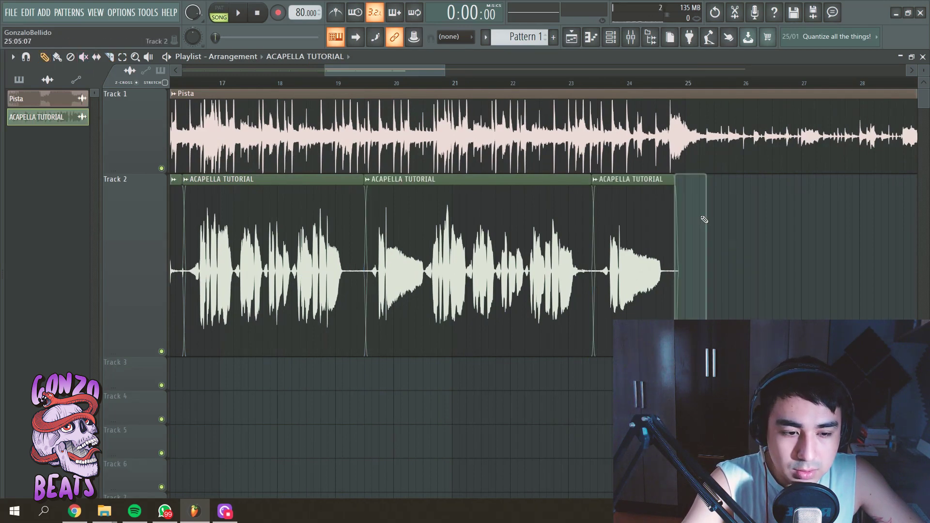
# Step: Trim the silence between the first and second vocal clips, ending the first near bar 3 and starting the second at about bar 3.7
pyautogui.moveTo(373, 74); pyautogui.dragTo(1, 74)
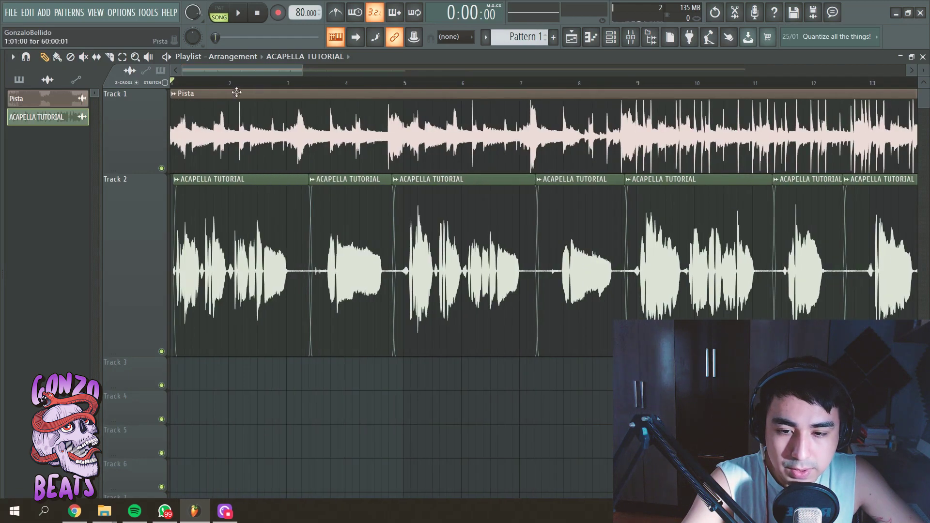
pyautogui.scroll(3, 224, 85)
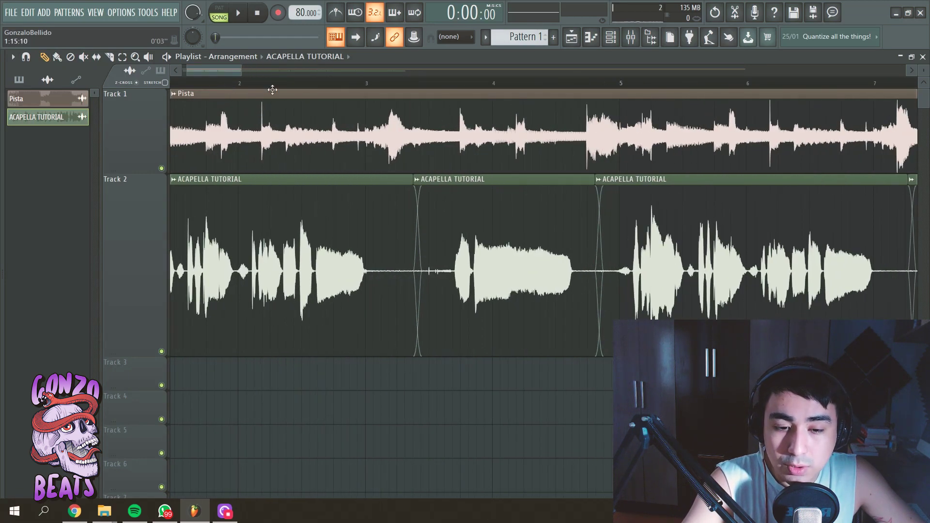
pyautogui.scroll(3, 398, 88)
pyautogui.moveTo(427, 188); pyautogui.dragTo(331, 188)
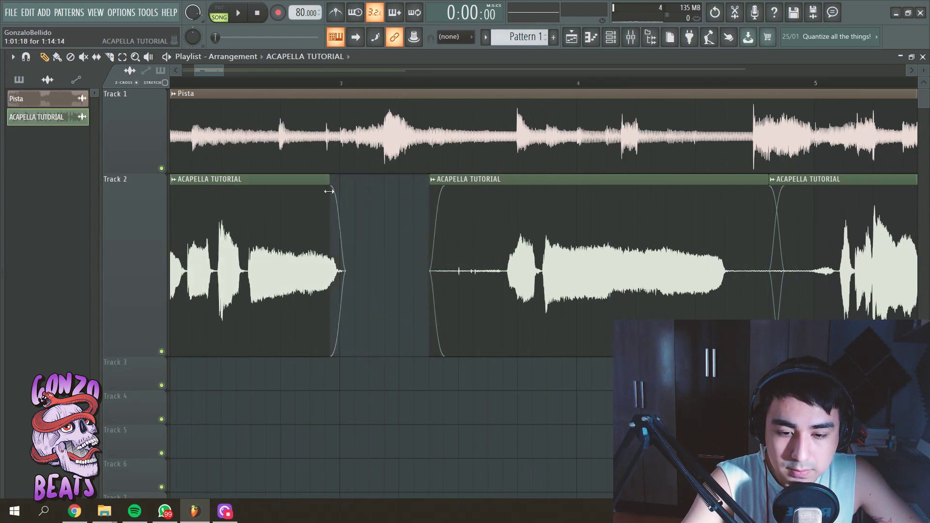
pyautogui.moveTo(428, 200); pyautogui.dragTo(444, 200)
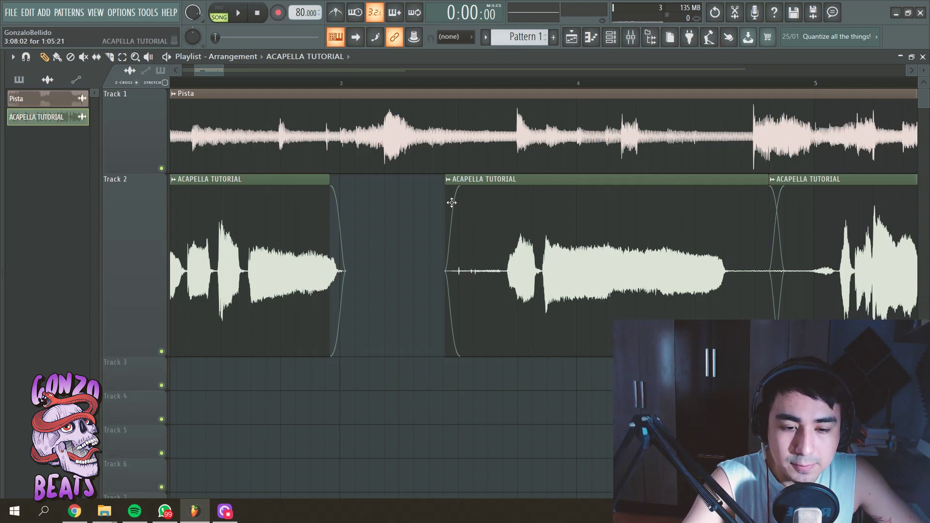
pyautogui.scroll(-4, 318, 84)
pyautogui.scroll(1, 318, 83)
pyautogui.moveTo(396, 218); pyautogui.dragTo(430, 234)
# Step: Trim the silence between the second and third vocal clips, ending the second at about bar 4.6 and starting the third just after bar 5
pyautogui.moveTo(595, 178); pyautogui.dragTo(567, 186)
pyautogui.moveTo(600, 212); pyautogui.dragTo(623, 217)
pyautogui.moveTo(212, 76); pyautogui.dragTo(233, 78)
pyautogui.scroll(3, 312, 87)
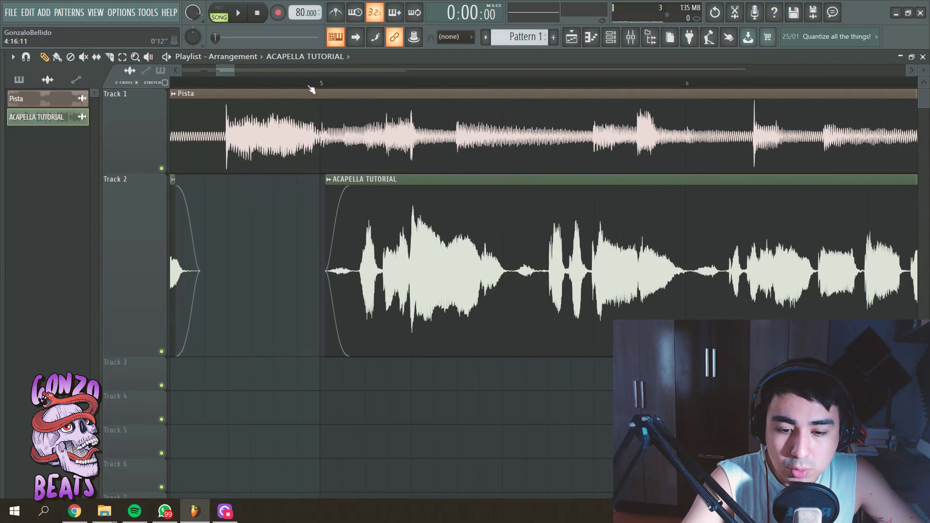
pyautogui.moveTo(333, 201); pyautogui.dragTo(335, 200)
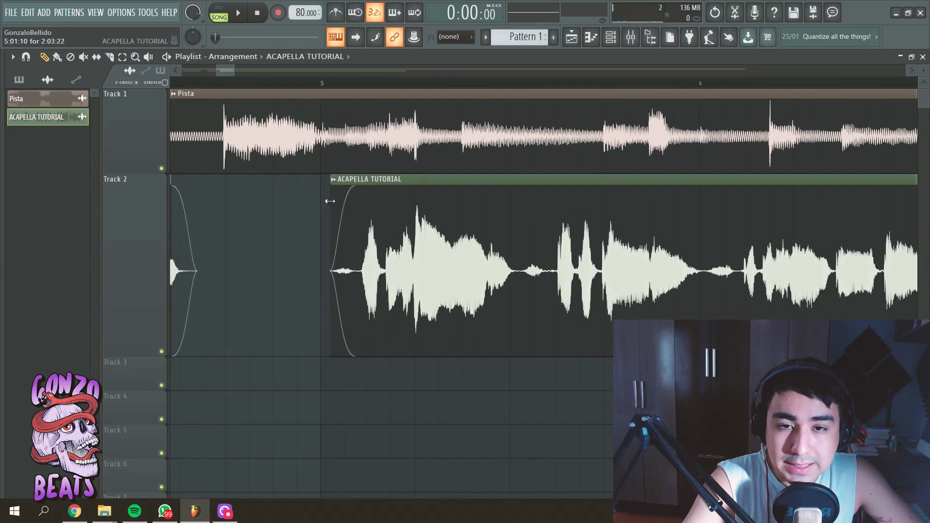
# Step: Trim the silence before and after the fourth vocal clip, leaving gaps at about bars 7 to 7.7 and 8.6 to 9
pyautogui.scroll(-4, 277, 93)
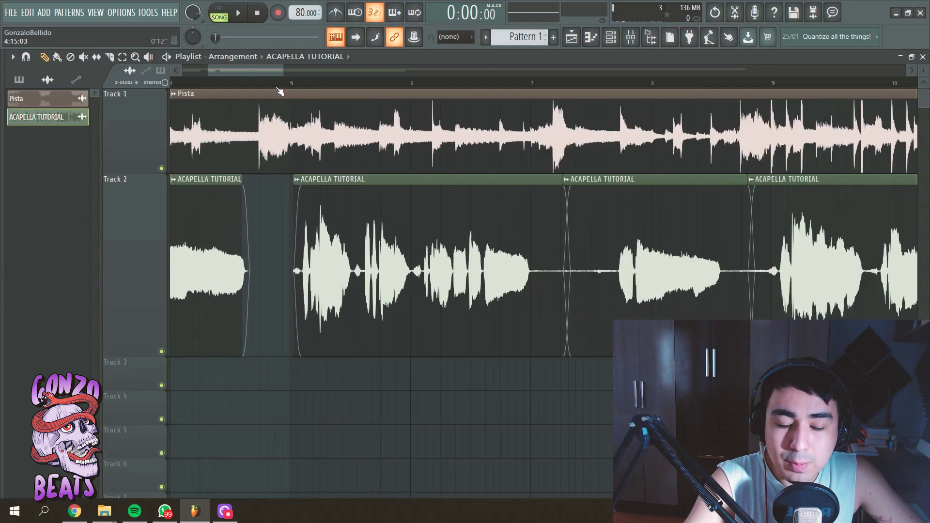
pyautogui.moveTo(499, 189); pyautogui.dragTo(466, 190)
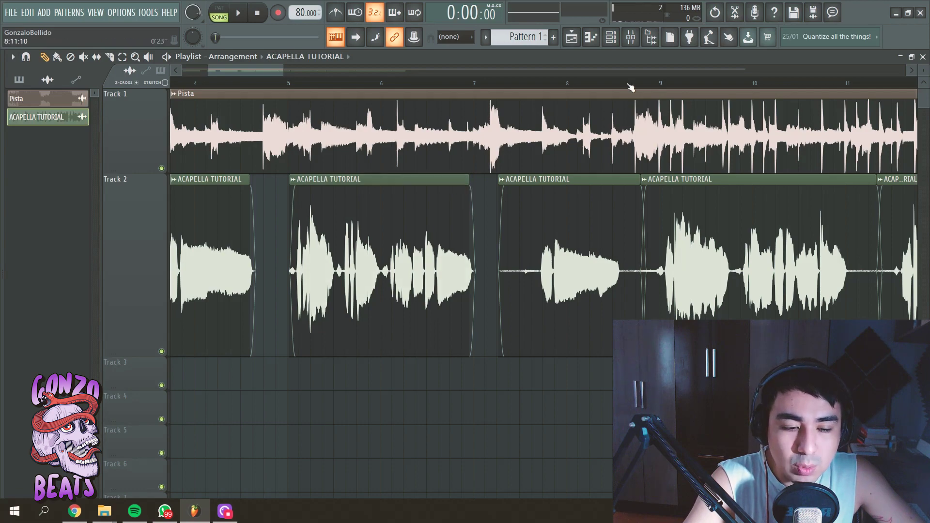
pyautogui.scroll(4, 630, 87)
pyautogui.moveTo(349, 205); pyautogui.dragTo(435, 204)
pyautogui.moveTo(653, 185); pyautogui.dragTo(604, 202)
pyautogui.moveTo(656, 215); pyautogui.dragTo(699, 257)
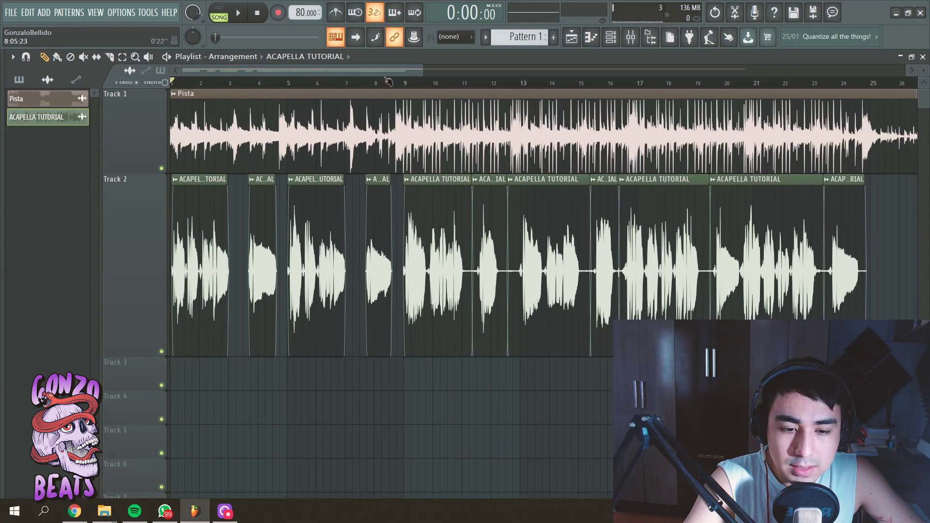
# Step: Trim the trailing silence of the fifth vocal clip so that it ends at about bar 11
pyautogui.click(403, 85)
pyautogui.moveTo(405, 89); pyautogui.dragTo(464, 89)
pyautogui.scroll(5, 487, 89)
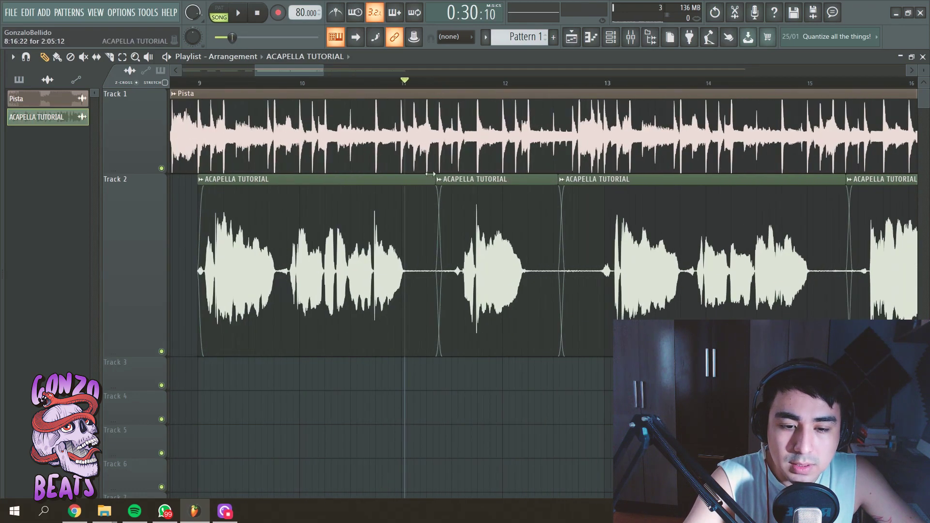
pyautogui.moveTo(436, 184); pyautogui.dragTo(401, 185)
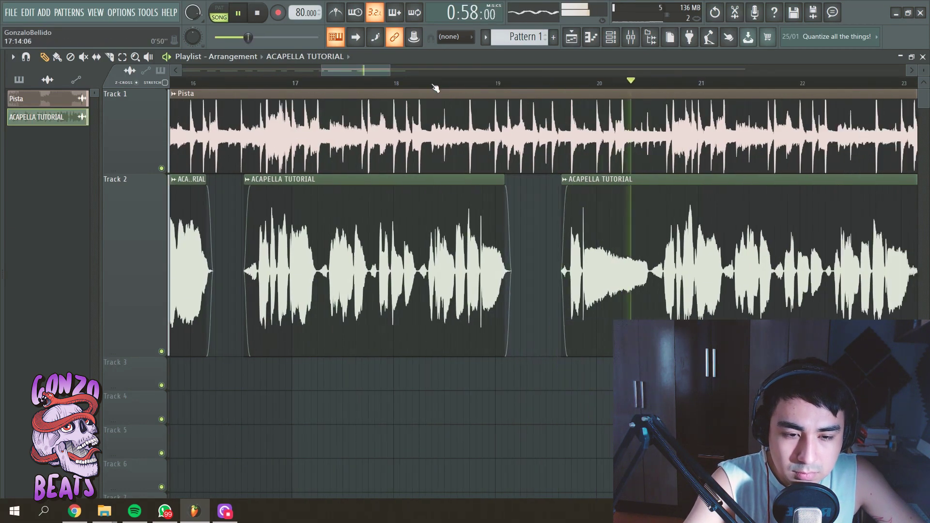
# Step: Try to move the last two vocal clips later, with the first of them starting at about bar 21
pyautogui.moveTo(381, 208); pyautogui.dragTo(439, 205)
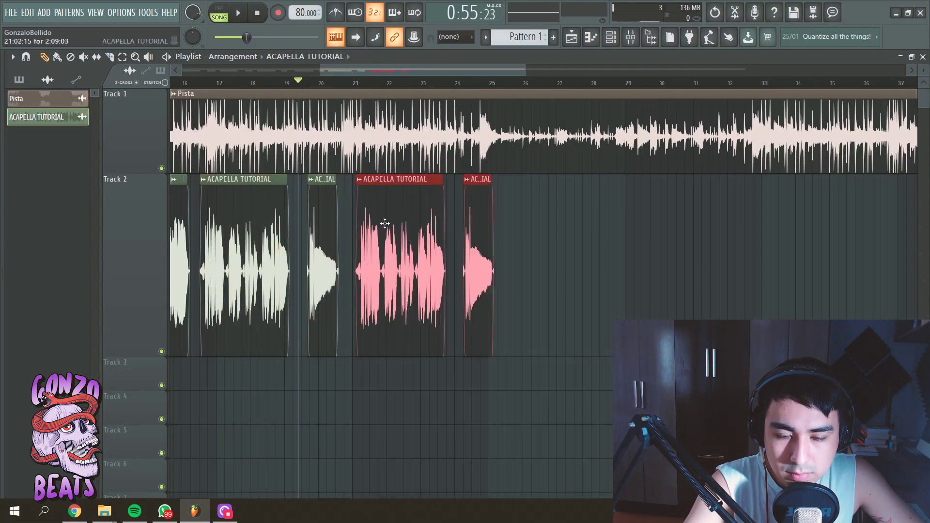
pyautogui.press('space')
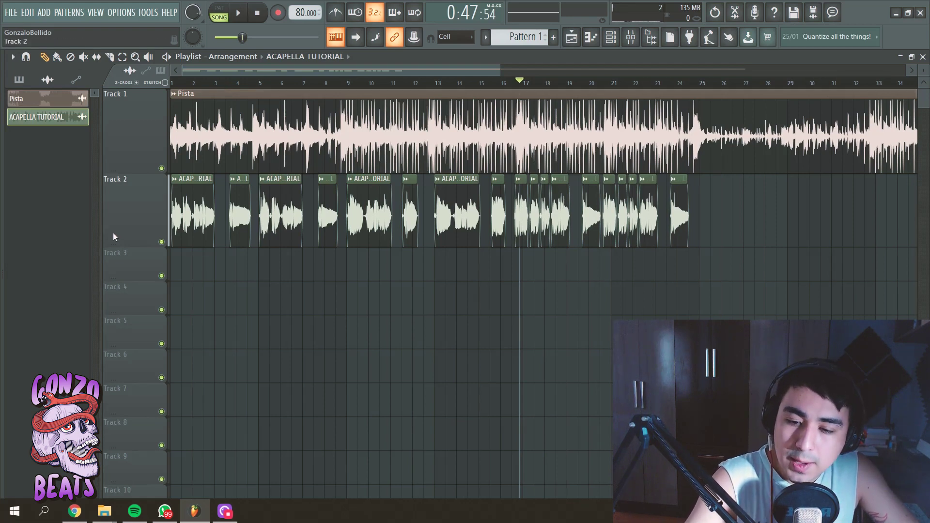
pyautogui.moveTo(124, 236)
pyautogui.mouseDown()
pyautogui.moveTo(125, 213)
pyautogui.moveTo(117, 235)
pyautogui.mouseUp()
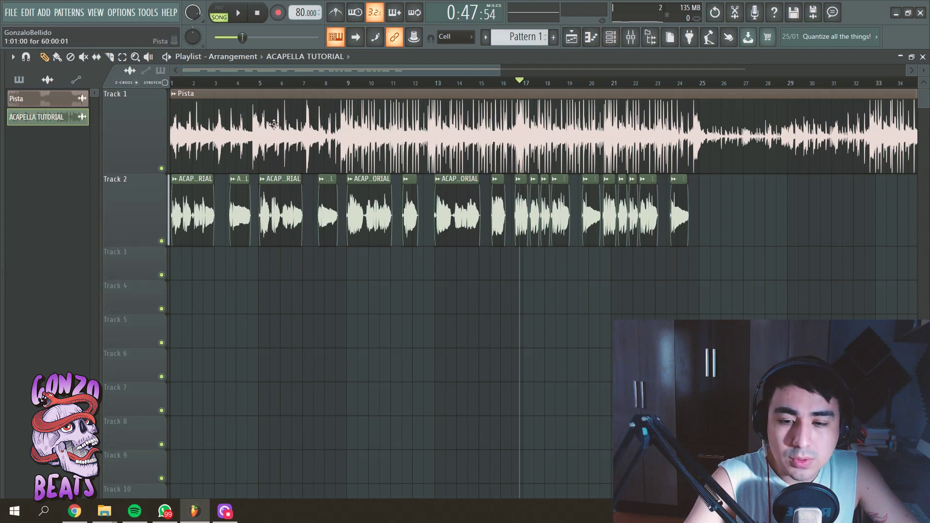
# Step: Route the Pista channel to mixer track 1 and the ACAPELLA TUTORIAL channel to mixer track 2
pyautogui.doubleClick(301, 147)
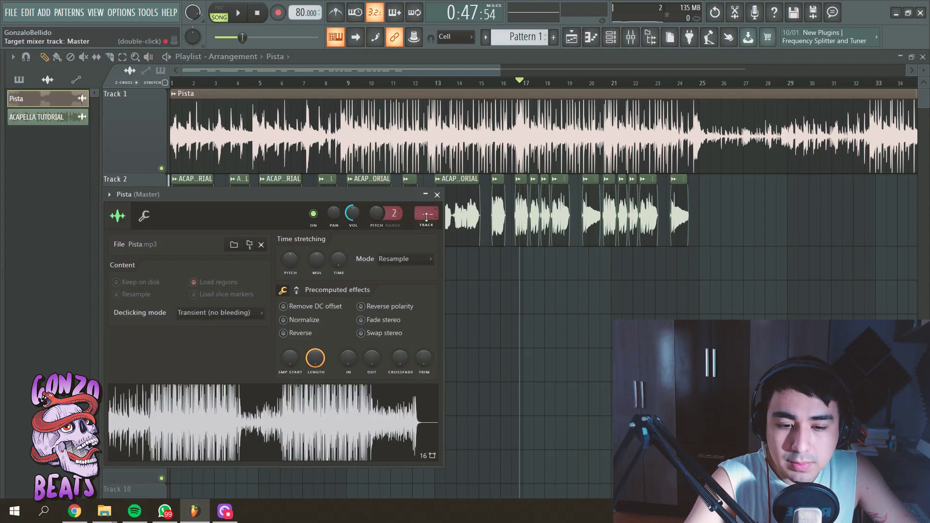
pyautogui.click(437, 194)
pyautogui.click(443, 198)
pyautogui.doubleClick(443, 198)
pyautogui.scroll(1, 441, 231)
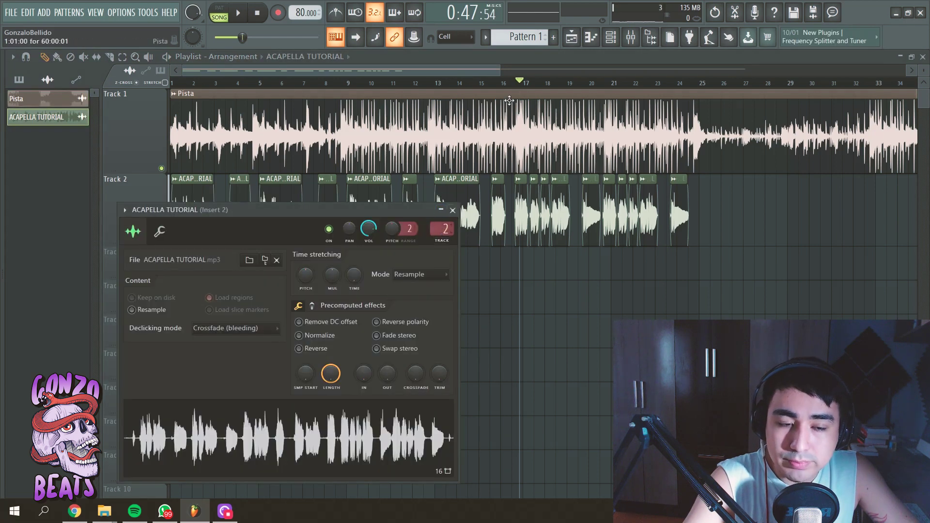
pyautogui.click(453, 210)
# Step: Place the playhead at bar 9 and remove the Fruity Limiter from the mixer's Master track
pyautogui.moveTo(369, 83); pyautogui.dragTo(347, 82)
pyautogui.click(631, 39)
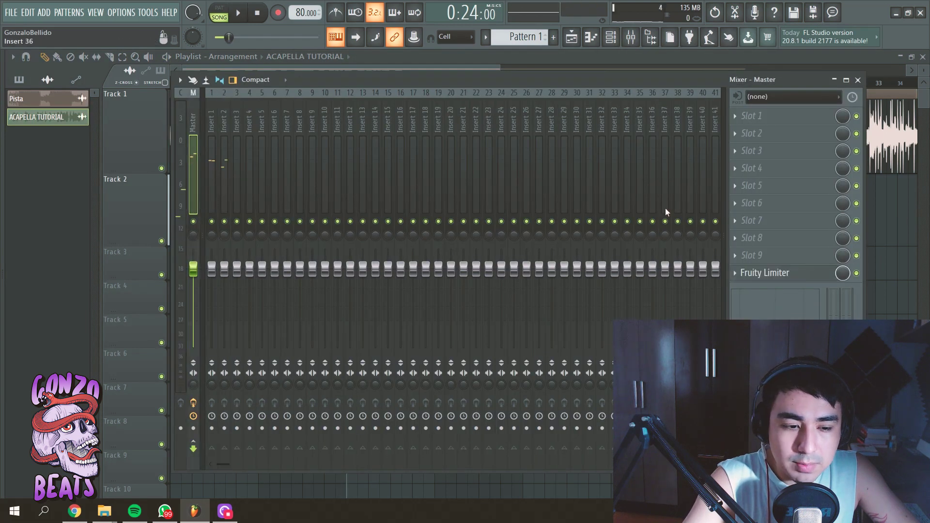
pyautogui.click(735, 273)
pyautogui.click(751, 241)
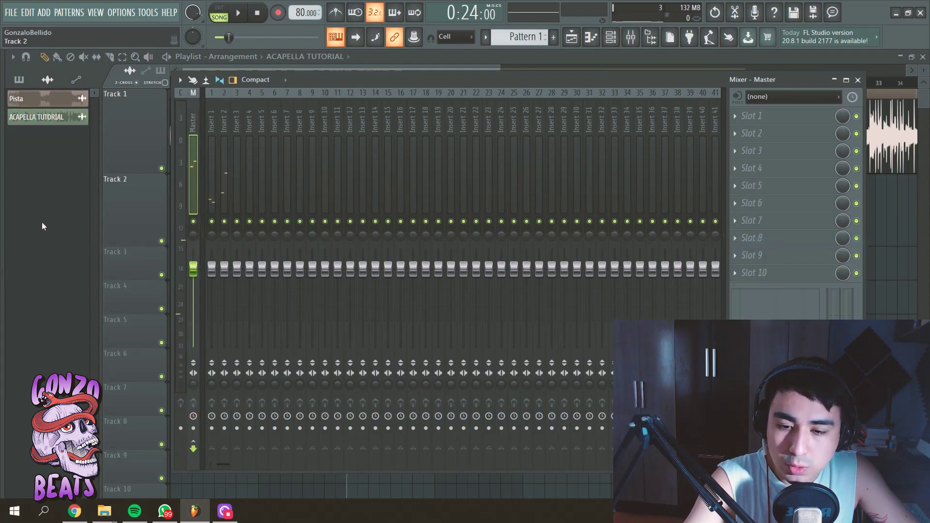
# Step: Lower the volume of Insert 1 and Insert 2 together to 70% (-7.3 dB)
pyautogui.click(211, 145)
pyautogui.keyDown('ctrl'); pyautogui.click(225, 145); pyautogui.keyUp('ctrl')
pyautogui.moveTo(225, 268); pyautogui.dragTo(225, 280)
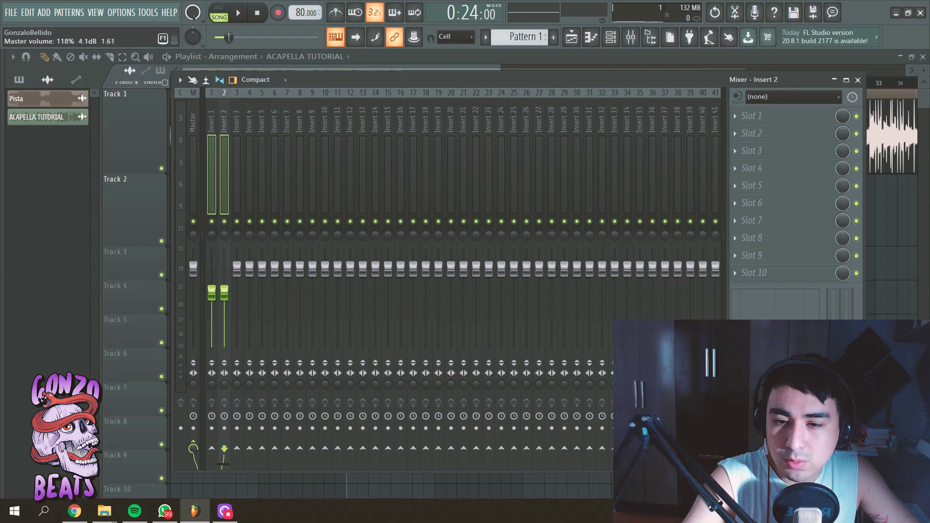
pyautogui.press('Right')
pyautogui.click(222, 149)
pyautogui.click(212, 149)
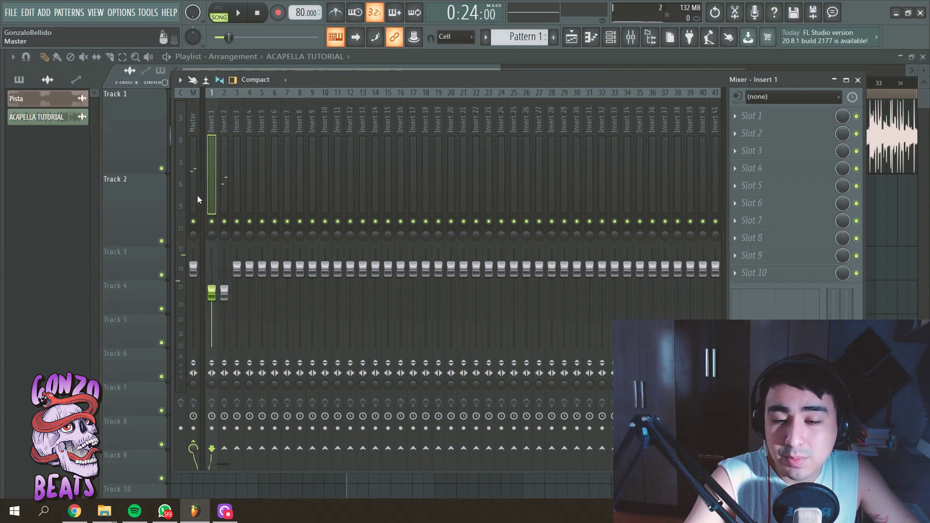
# Step: Move the playhead to about bar 8.5 and pull the Insert 2 volume all the way down
pyautogui.press('F9')
pyautogui.moveTo(344, 82); pyautogui.dragTo(336, 83)
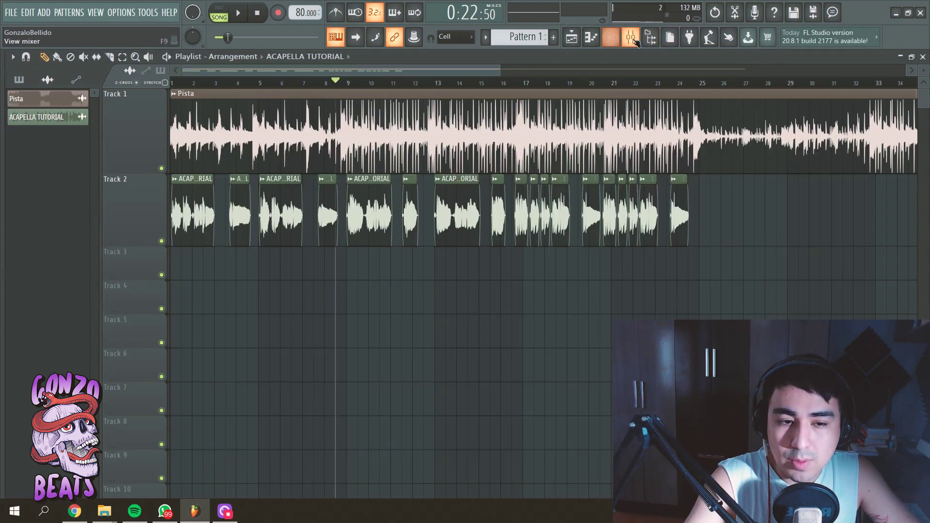
pyautogui.press('F9')
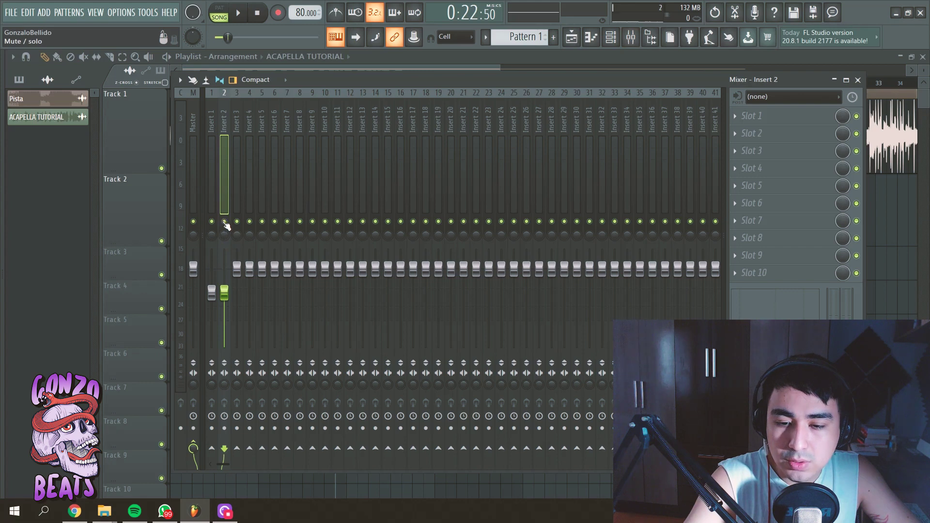
pyautogui.moveTo(224, 295); pyautogui.dragTo(224, 347)
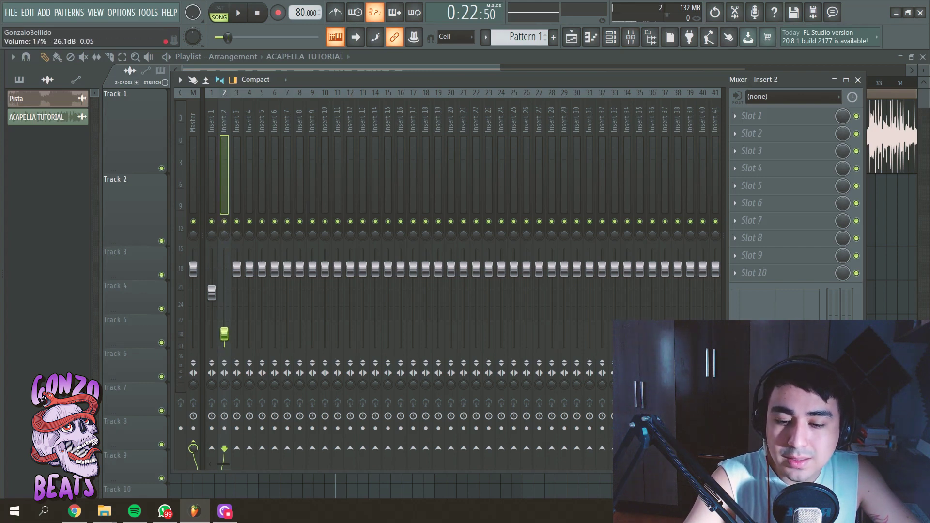
pyautogui.moveTo(224, 328); pyautogui.dragTo(224, 346)
# Step: Rename mixer Insert 1 as PISTA and Insert 2 as VOCAL, colouring both tracks red
pyautogui.rightClick(211, 125)
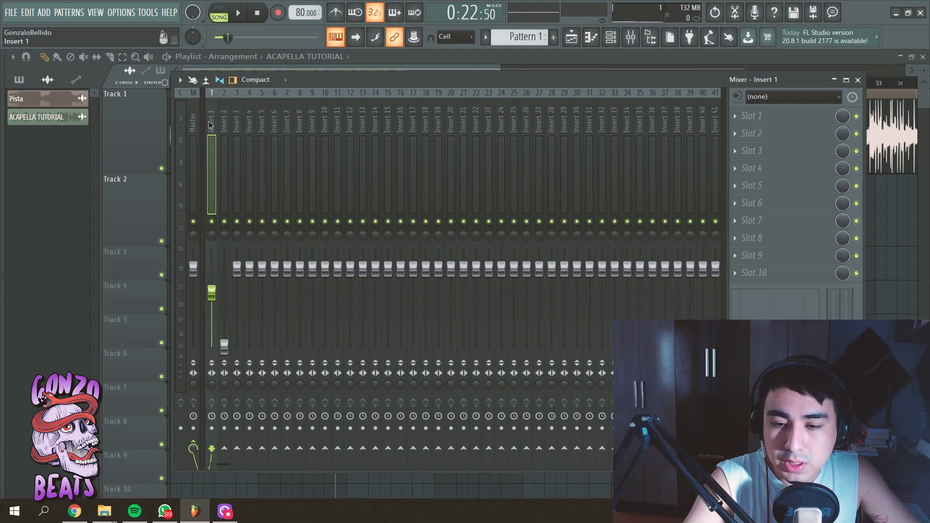
pyautogui.click(235, 104)
pyautogui.write('pi')
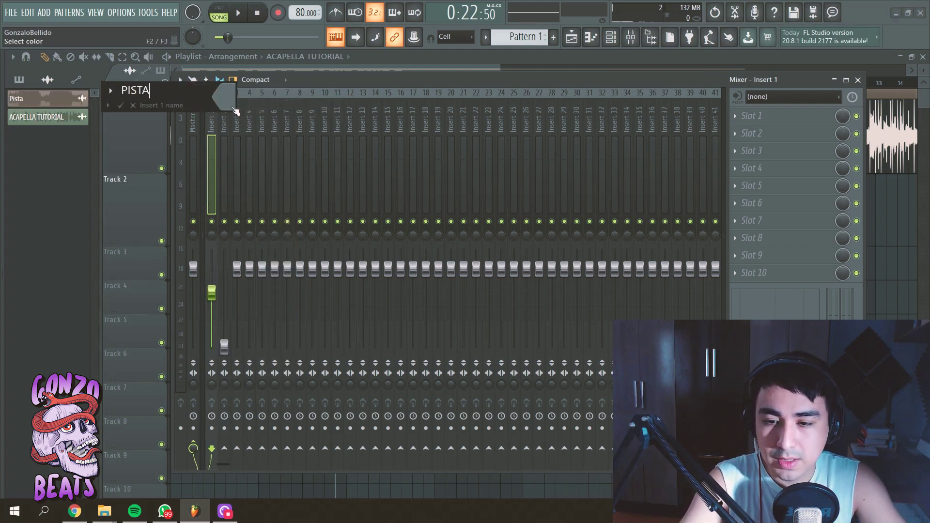
pyautogui.write('STA')
pyautogui.press('Return')
pyautogui.rightClick(227, 111)
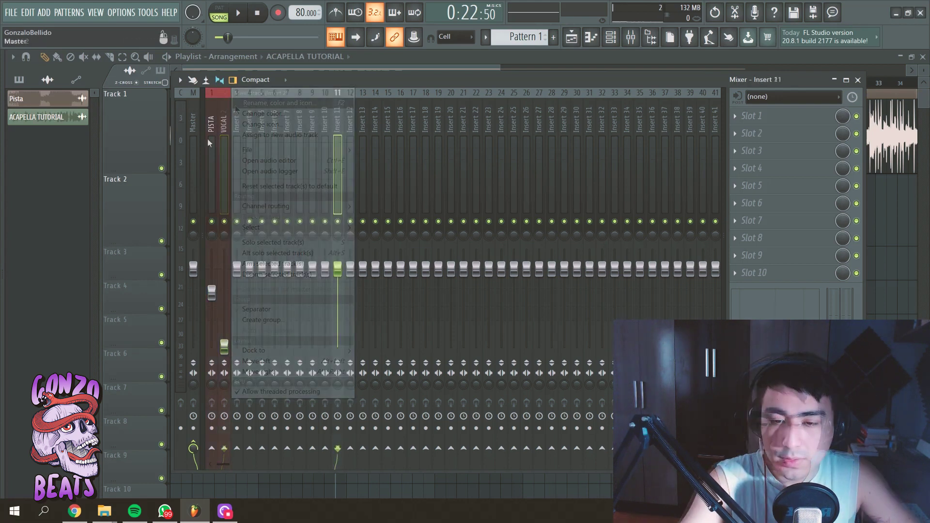
pyautogui.click(223, 145)
pyautogui.click(356, 62)
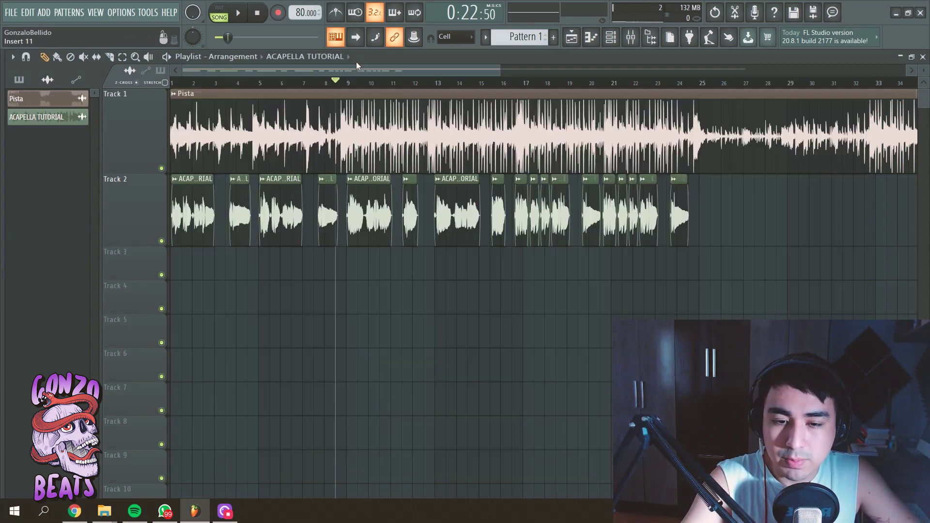
# Step: Play the song and raise the VOCAL volume partway up from silence, staying below the PISTA level
pyautogui.click(630, 37)
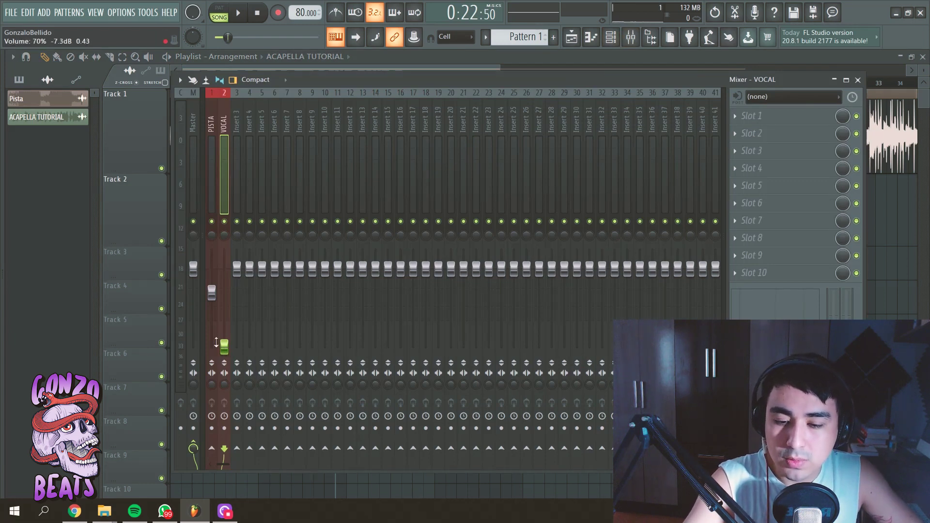
pyautogui.press('space')
pyautogui.moveTo(225, 348); pyautogui.dragTo(224, 319)
pyautogui.press('space')
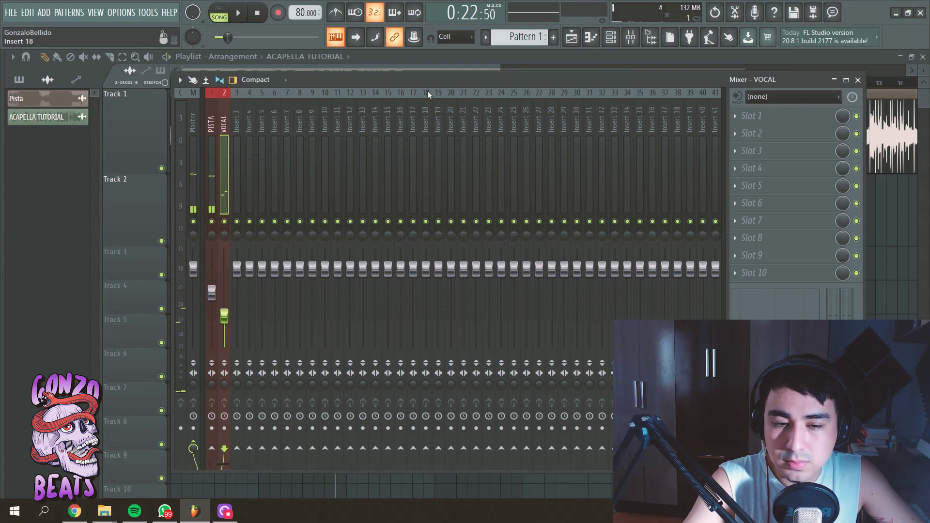
# Step: Replay the song from bar 9 and set the VOCAL volume to 62% (-9.4 dB) against the beat
pyautogui.click(437, 62)
pyautogui.click(347, 83)
pyautogui.press('space')
pyautogui.click(630, 37)
pyautogui.press('space')
pyautogui.press('space')
pyautogui.moveTo(224, 316); pyautogui.dragTo(224, 301)
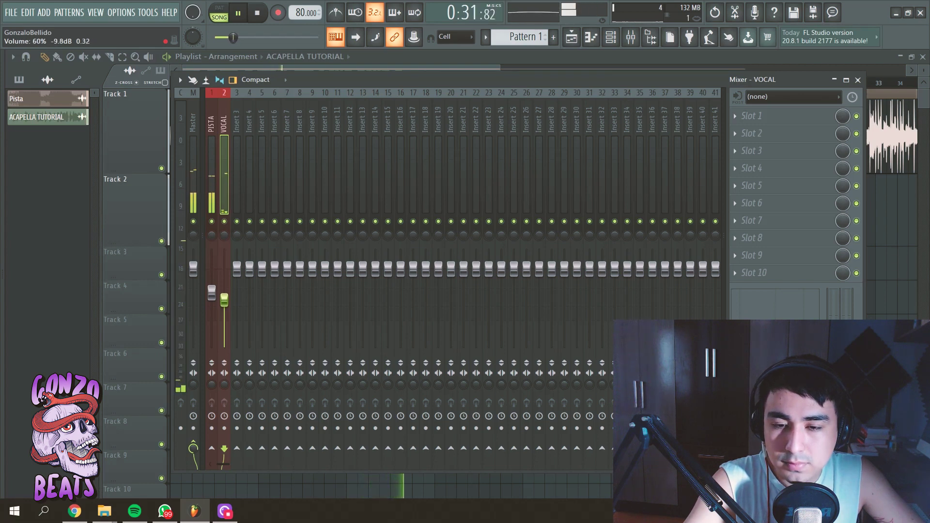
pyautogui.moveTo(224, 301); pyautogui.dragTo(224, 299)
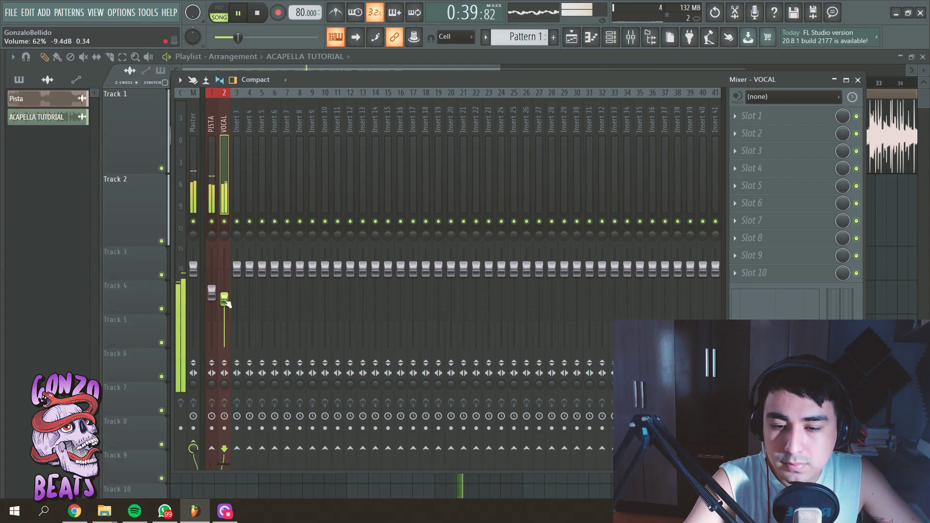
pyautogui.press('space')
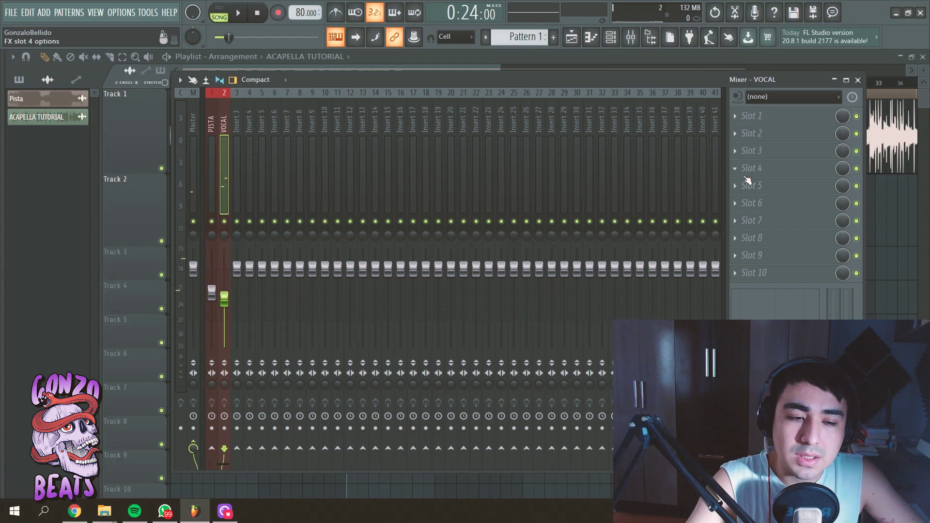
# Step: Enlarge Track 2 and examine the differences in level across the vocal clips from about bar 9 on
pyautogui.click(419, 63)
pyautogui.moveTo(146, 237); pyautogui.dragTo(124, 335)
pyautogui.scroll(9, 371, 83)
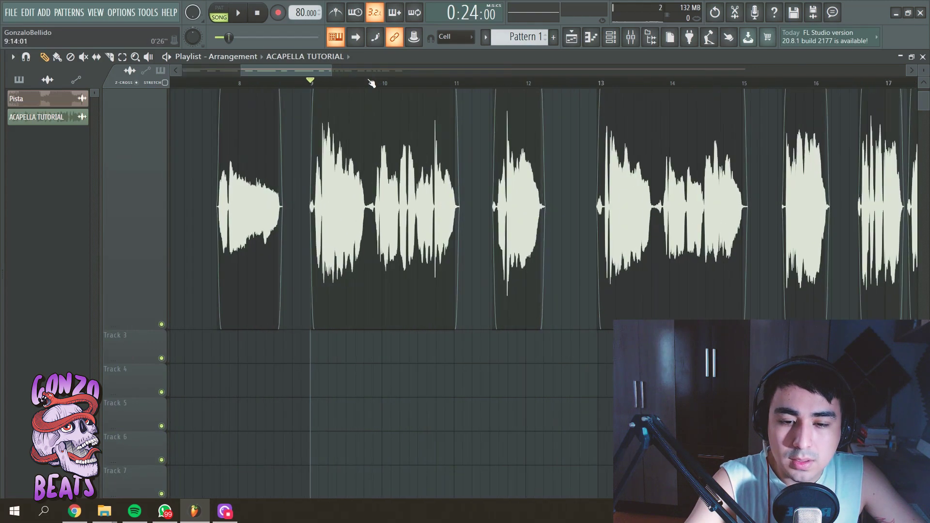
pyautogui.scroll(2, 322, 179)
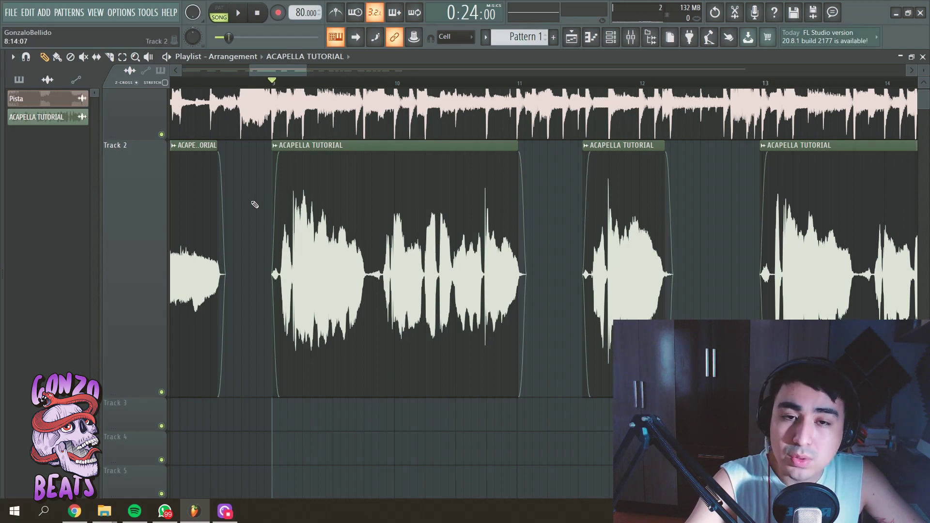
# Step: Add Fruity Limiter to slot 1 of the VOCAL mixer track and switch it to COMP mode
pyautogui.click(631, 36)
pyautogui.click(771, 116)
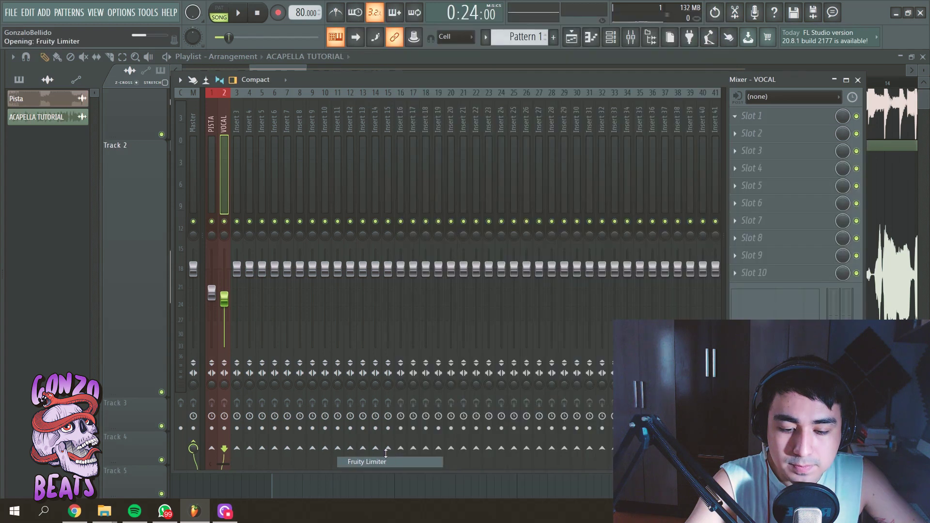
pyautogui.click(373, 463)
pyautogui.click(210, 374)
# Step: Lower the VOCAL compressor threshold to about -11.6 dB while playing the song from bar 9
pyautogui.press('space')
pyautogui.moveTo(192, 327); pyautogui.dragTo(192, 340)
pyautogui.moveTo(194, 318); pyautogui.dragTo(194, 327)
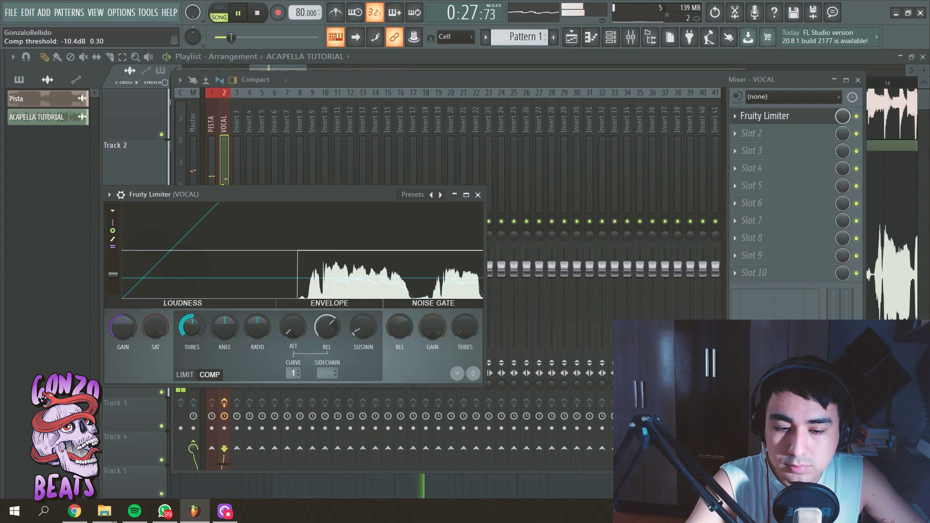
pyautogui.press('space')
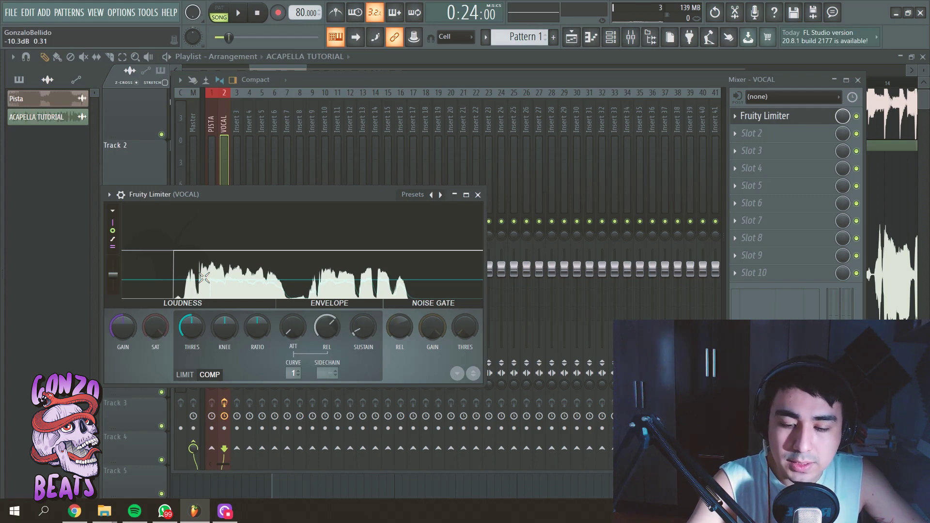
pyautogui.press('space')
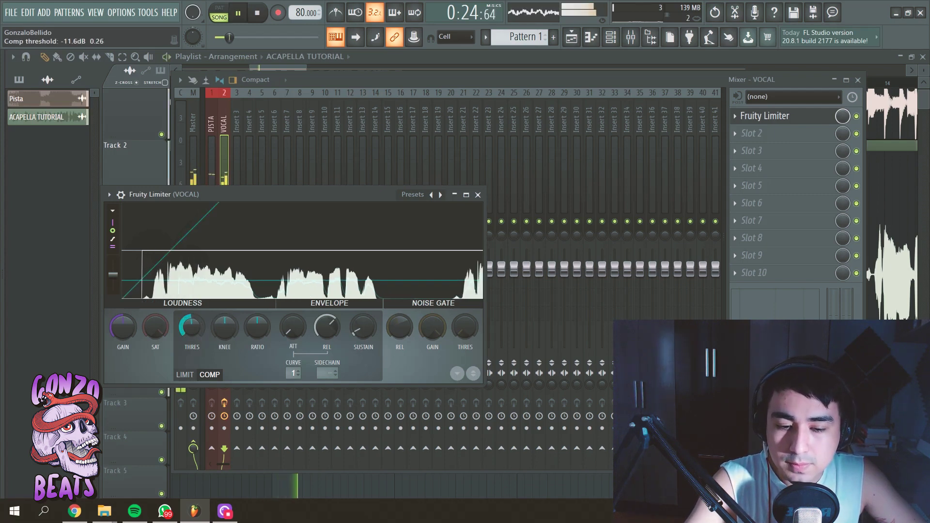
# Step: Set the VOCAL compressor ratio to 14.2:1 and its threshold to -14.8 dB during playback
pyautogui.moveTo(257, 327); pyautogui.dragTo(257, 288)
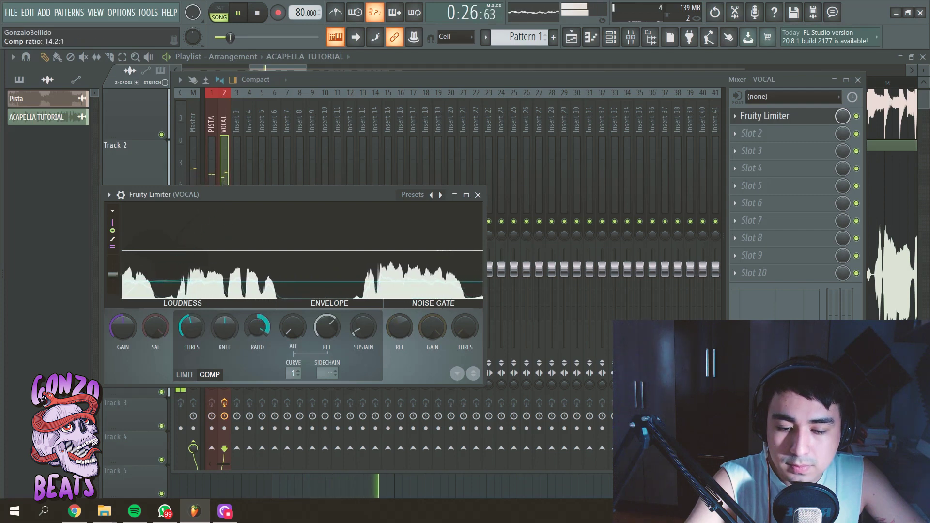
pyautogui.moveTo(199, 326); pyautogui.dragTo(199, 330)
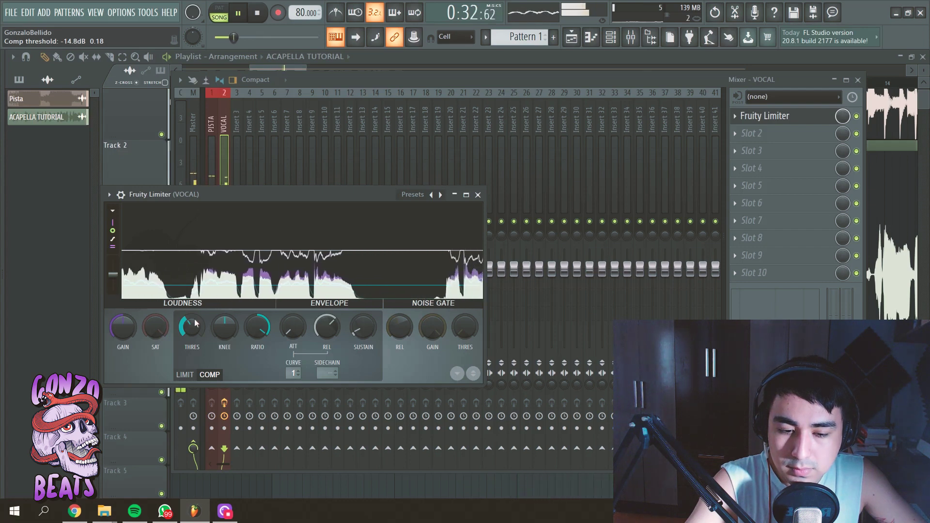
pyautogui.press('Escape')
pyautogui.press('space')
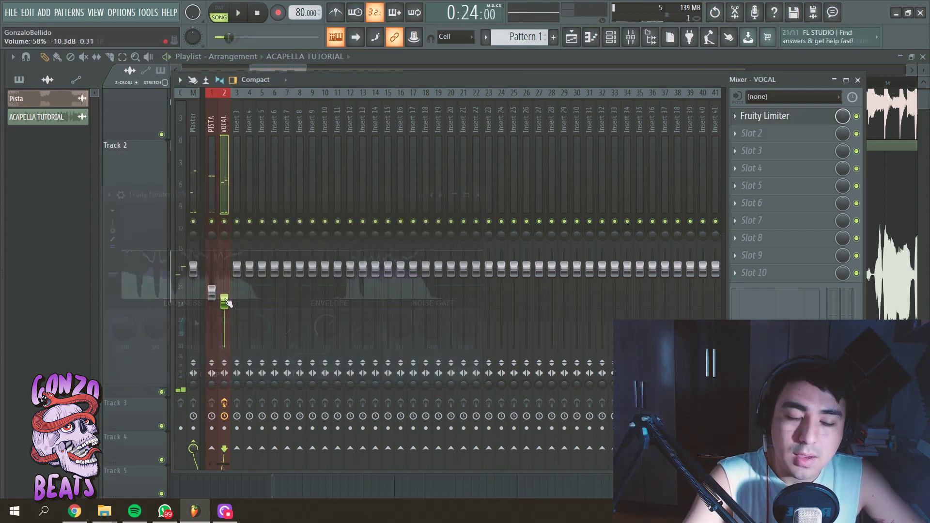
# Step: Load the API-550B Stereo equalizer into slot 2 of the VOCAL mixer track
pyautogui.click(764, 133)
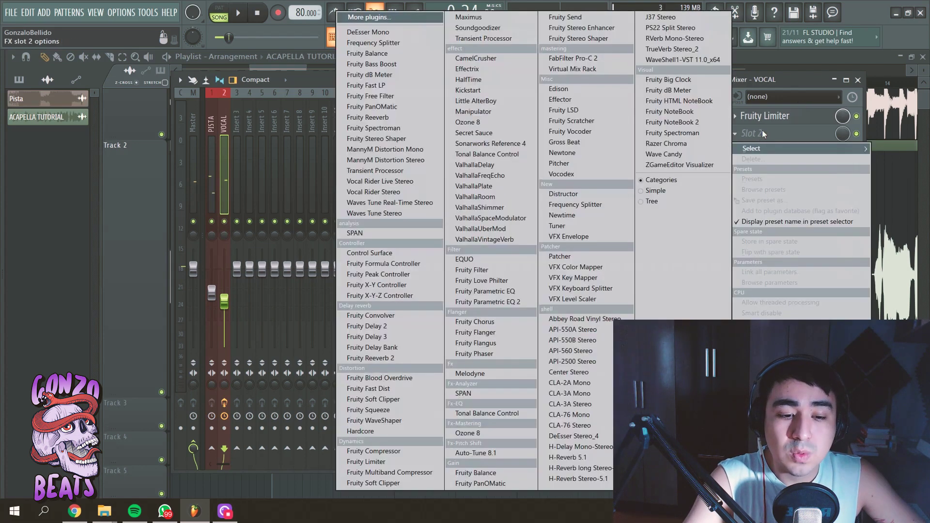
pyautogui.click(585, 345)
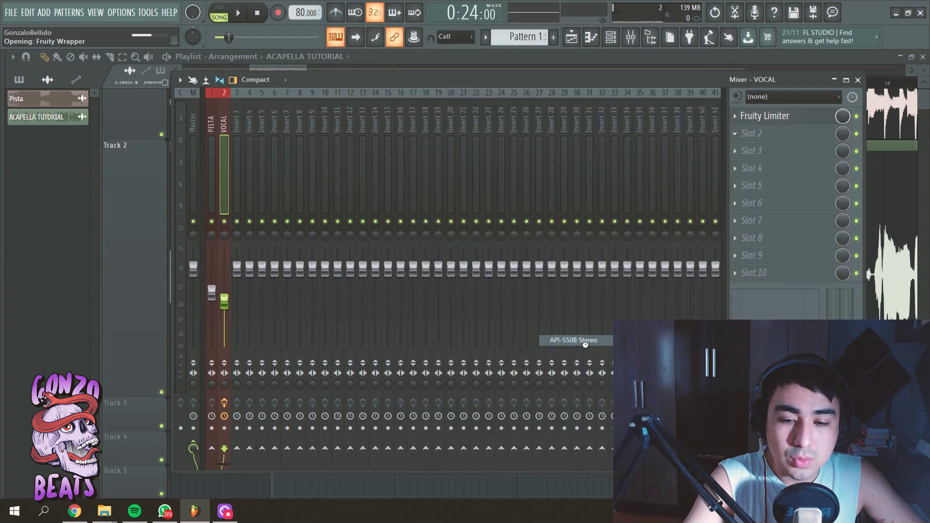
pyautogui.moveTo(182, 205); pyautogui.dragTo(332, 112)
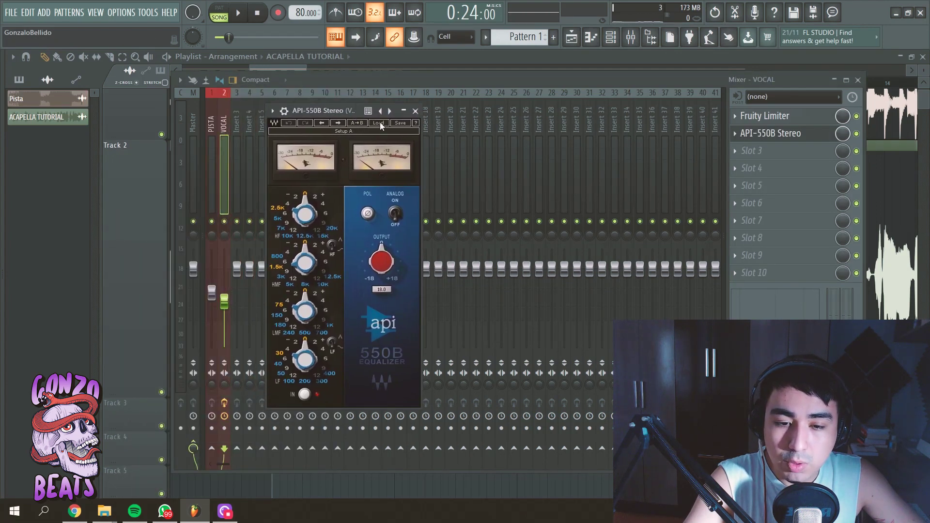
# Step: Load the Vocal preset from the Voice presets into the API-550B equalizer on the VOCAL track
pyautogui.click(379, 122)
pyautogui.moveTo(407, 217)
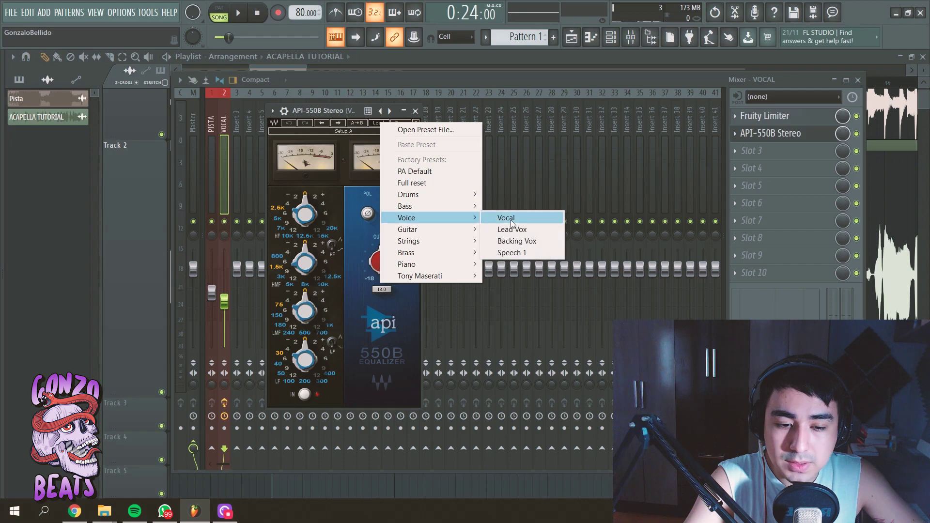
pyautogui.click(511, 224)
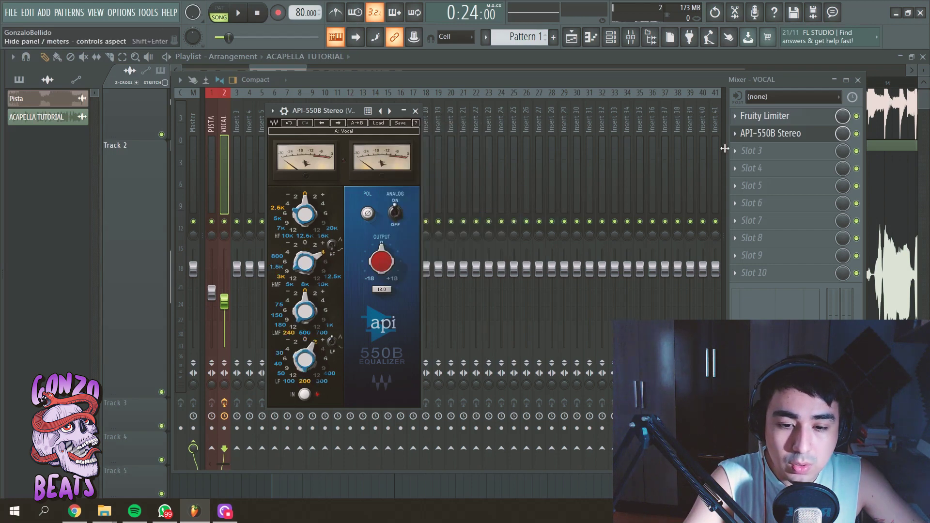
pyautogui.moveTo(325, 112); pyautogui.dragTo(374, 111)
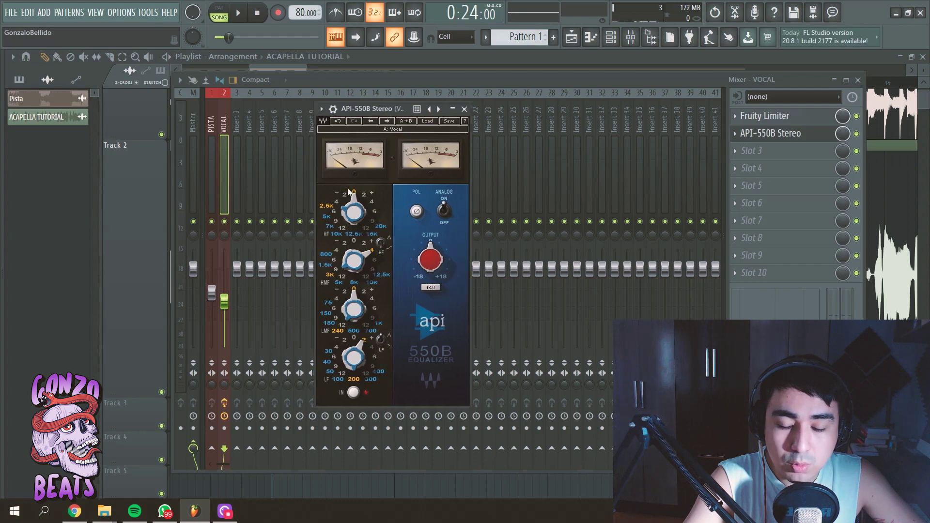
# Step: Add Fruity Parametric EQ 2 to slot 3 of the VOCAL track and load its Classic preset
pyautogui.click(746, 154)
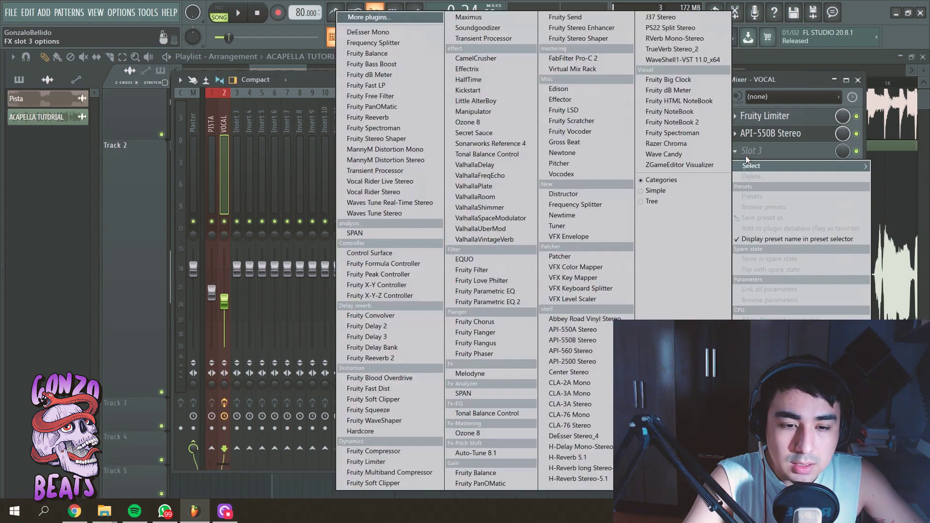
pyautogui.click(488, 302)
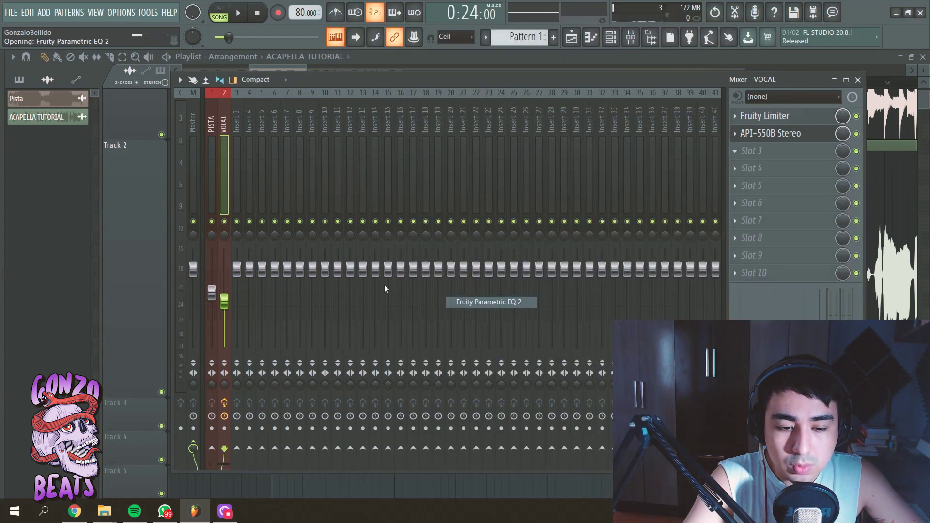
pyautogui.moveTo(77, 104); pyautogui.dragTo(462, 120)
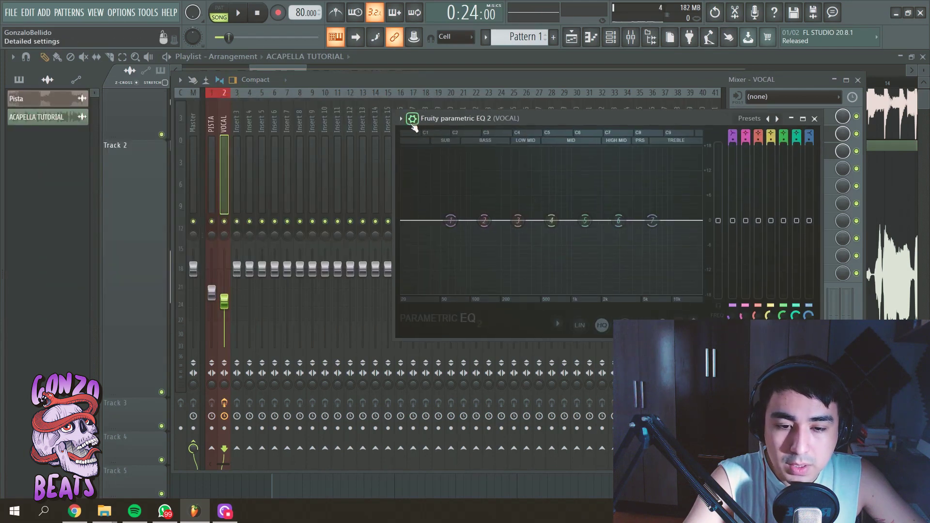
pyautogui.click(401, 119)
pyautogui.moveTo(445, 167)
pyautogui.click(557, 162)
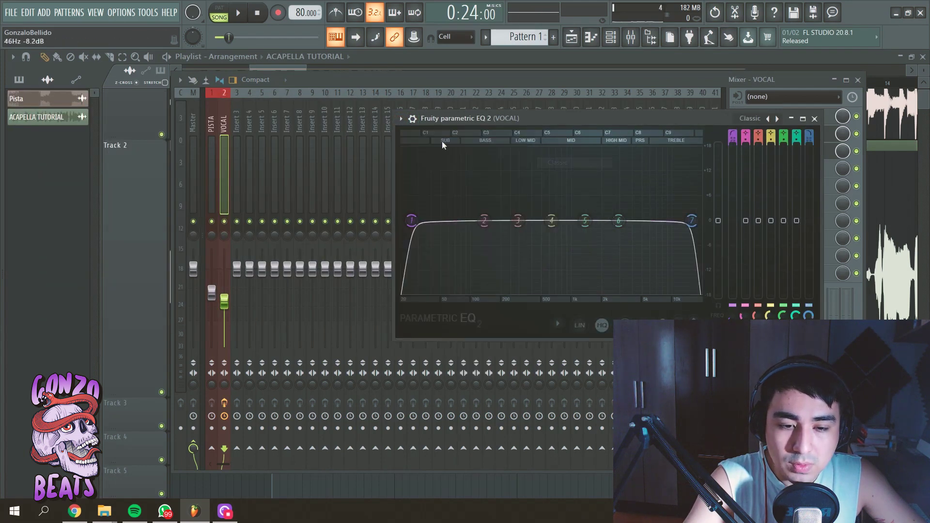
# Step: Change the curve setting of the high-pass band 1 and raise its cutoff to slightly above 100 Hz while the song plays
pyautogui.moveTo(460, 124); pyautogui.dragTo(327, 131)
pyautogui.rightClick(278, 231)
pyautogui.moveTo(295, 268)
pyautogui.click(338, 291)
pyautogui.press('space')
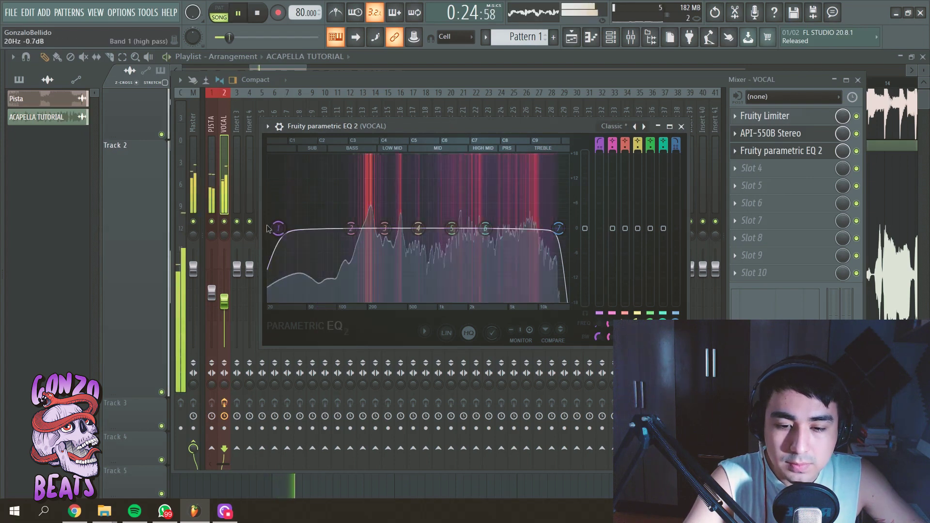
pyautogui.moveTo(278, 228); pyautogui.dragTo(351, 228)
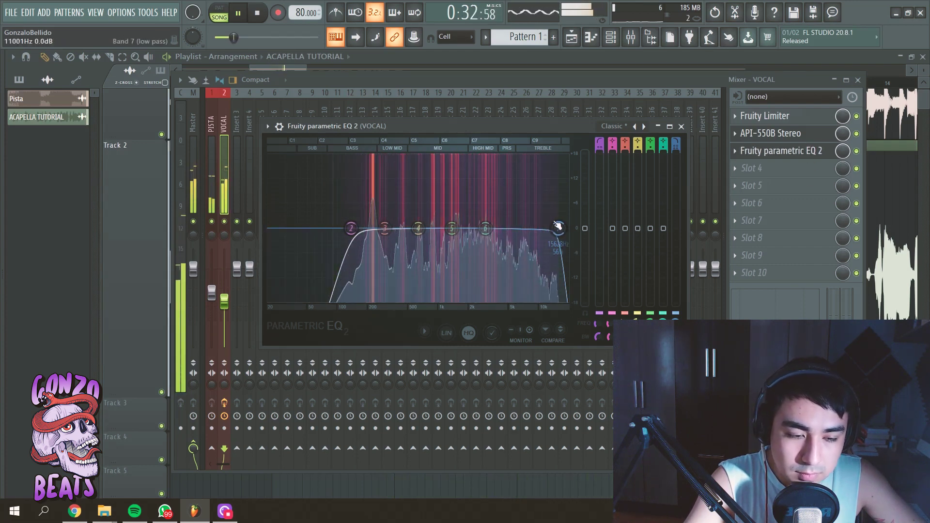
# Step: Set the VOCAL API-550B high band to 10 kHz with a boost of about 2 dB and lower the plugin's output during playback
pyautogui.click(792, 132)
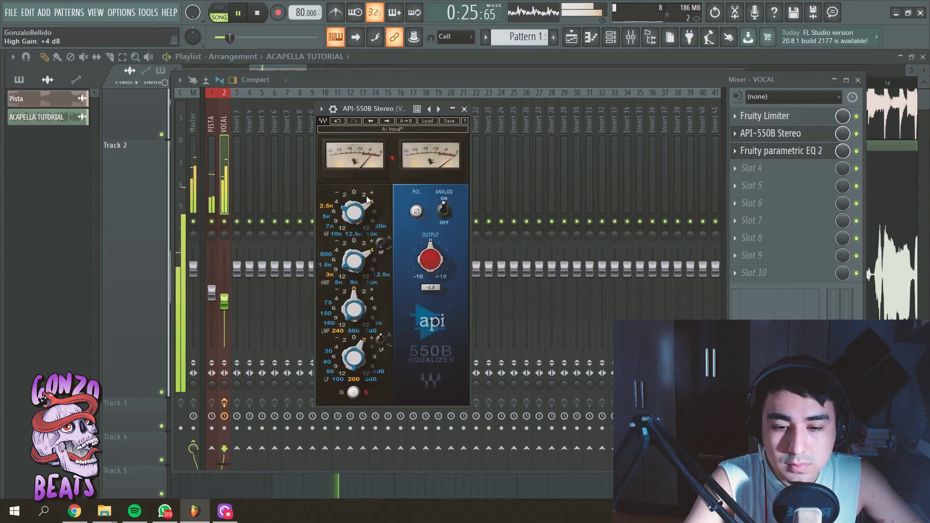
pyautogui.click(354, 191)
pyautogui.click(363, 195)
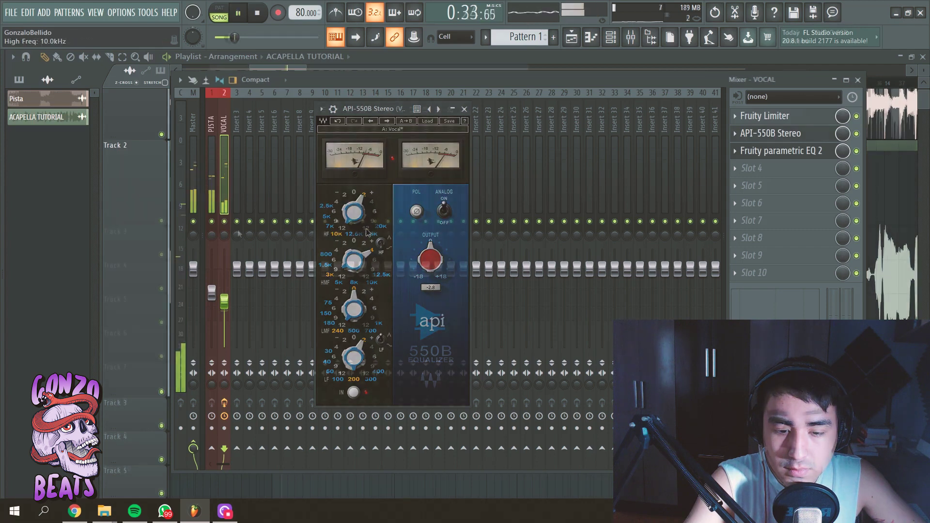
pyautogui.press('space')
pyautogui.press('Escape')
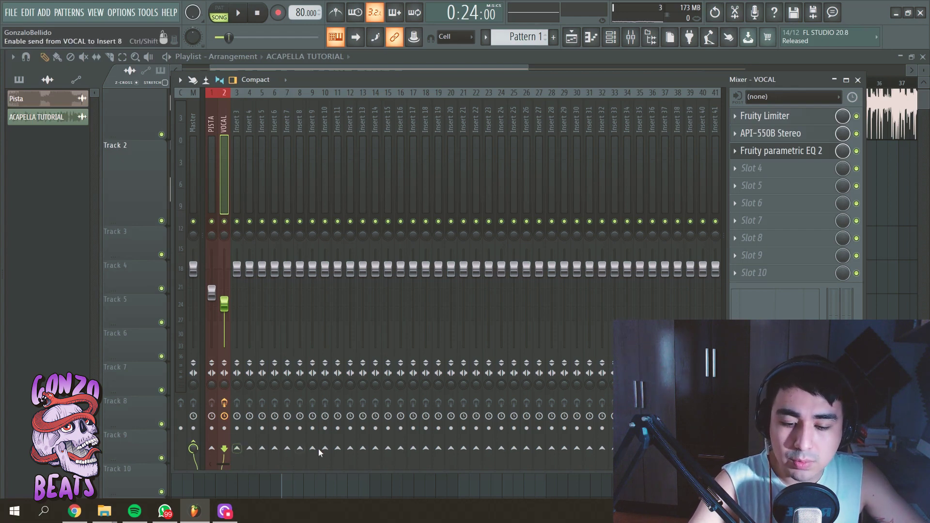
# Step: Send the VOCAL track to Insert 3 and load ValhallaPlate into slot 1 of that insert
pyautogui.click(237, 448)
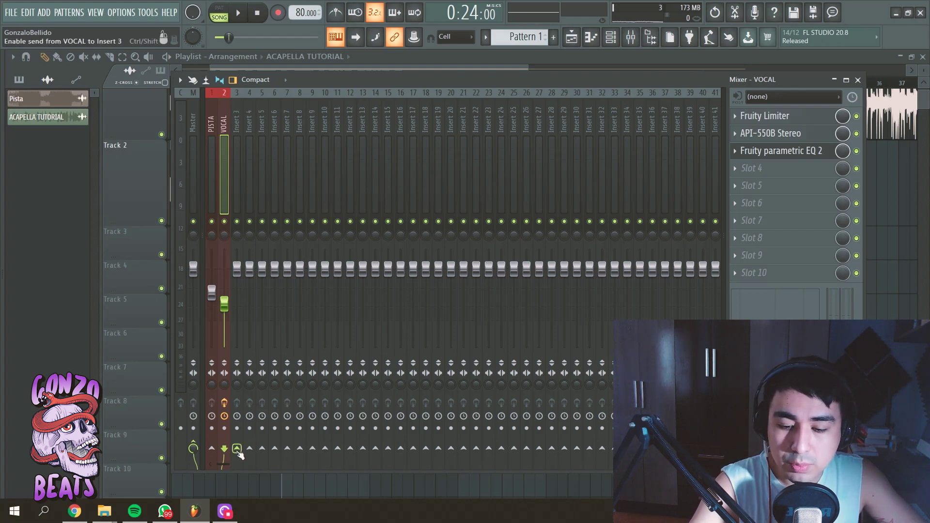
pyautogui.click(234, 127)
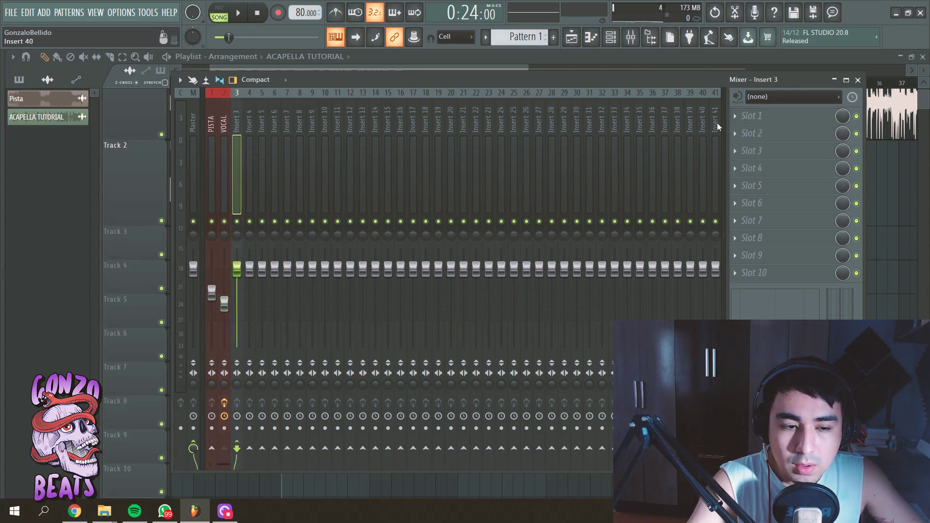
pyautogui.click(754, 124)
pyautogui.click(649, 167)
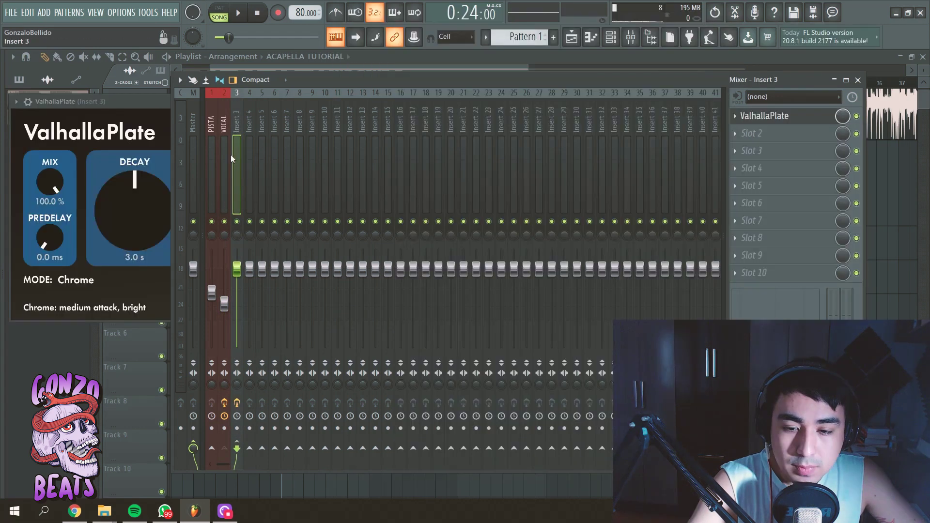
# Step: Lower the VOCAL send level to Insert 3 to about 34% while listening to the song
pyautogui.click(227, 194)
pyautogui.scroll(-5, 237, 448)
pyautogui.press('space')
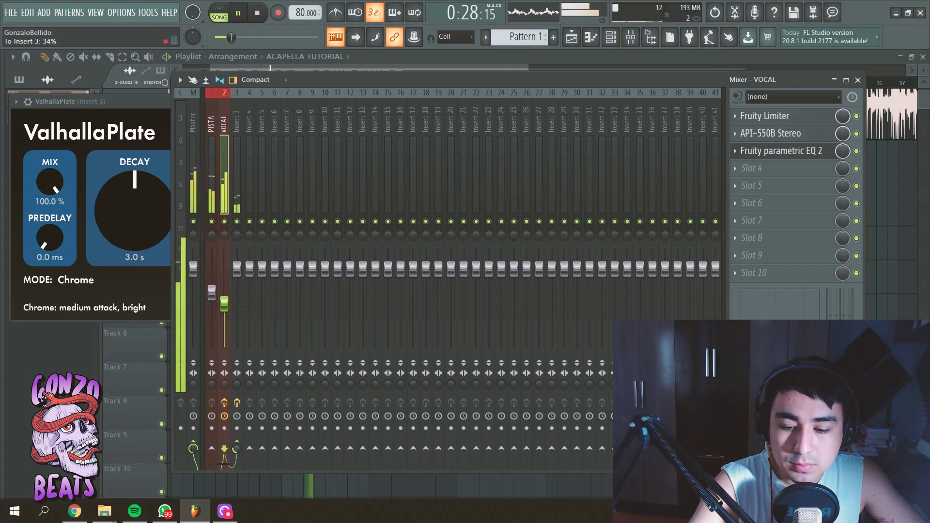
pyautogui.press('space')
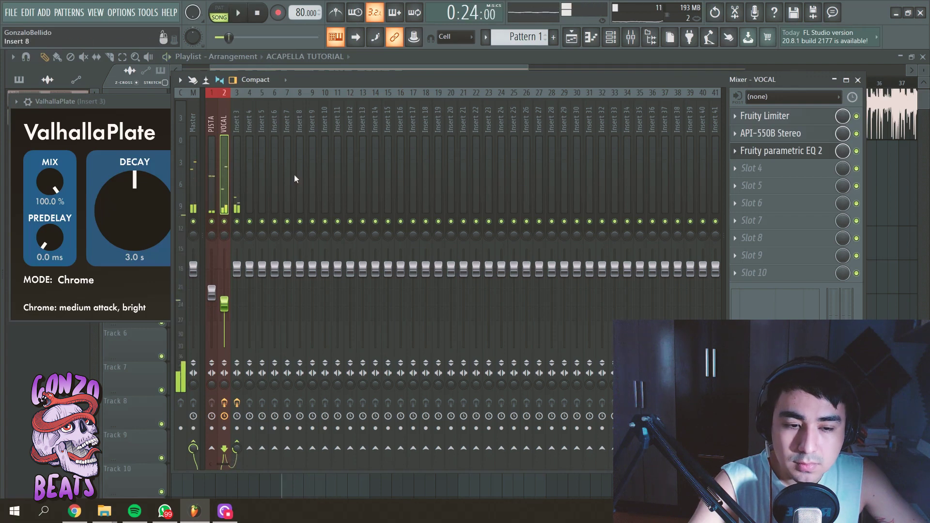
# Step: Add Waves Tune Real-Time Stereo to slot 4 of the VOCAL track and set its scale to D# Natural Minor
pyautogui.click(748, 170)
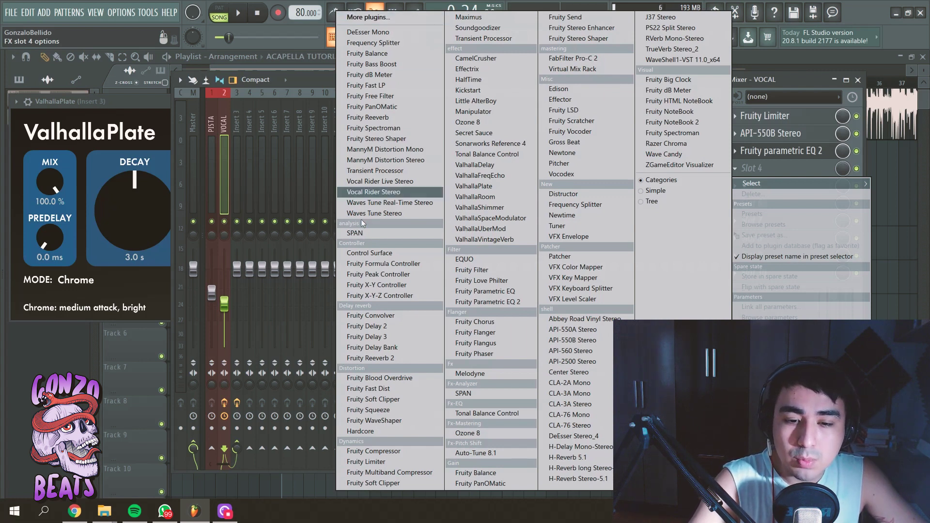
pyautogui.click(386, 203)
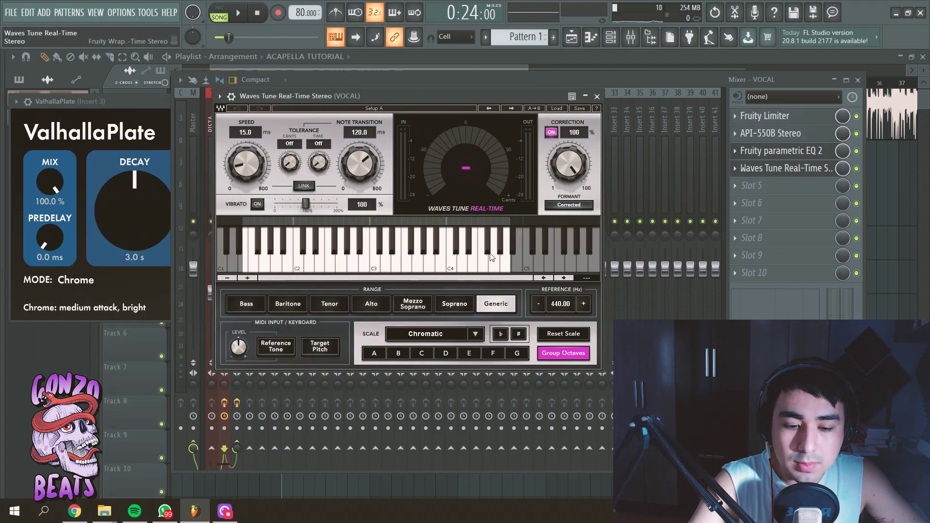
pyautogui.click(446, 356)
pyautogui.click(520, 334)
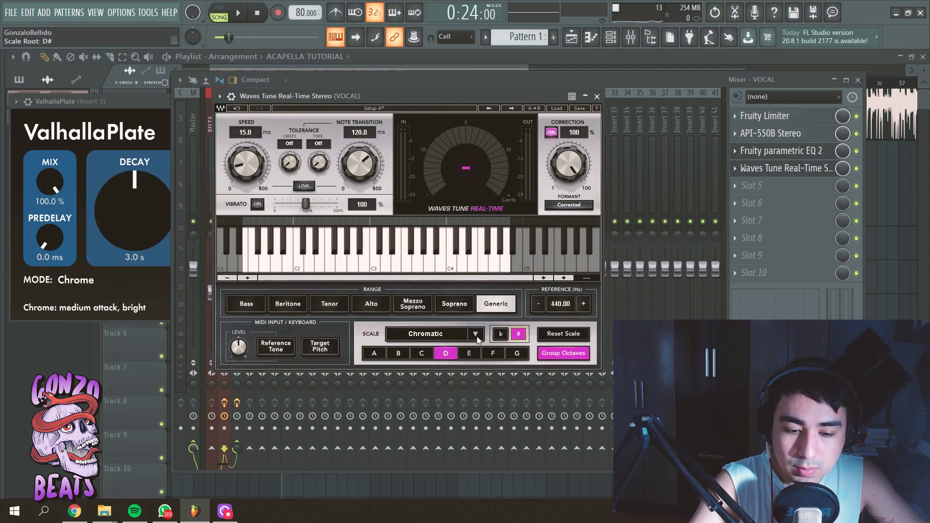
pyautogui.click(477, 337)
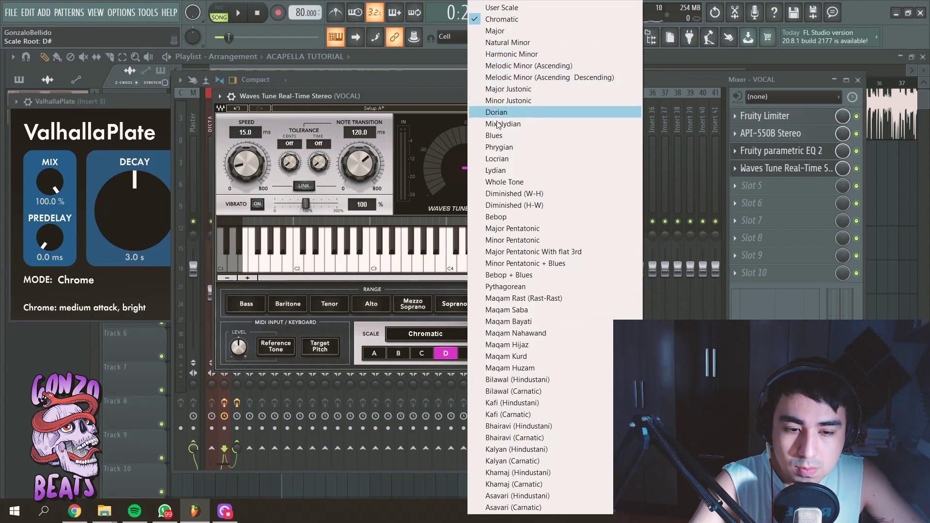
pyautogui.click(508, 43)
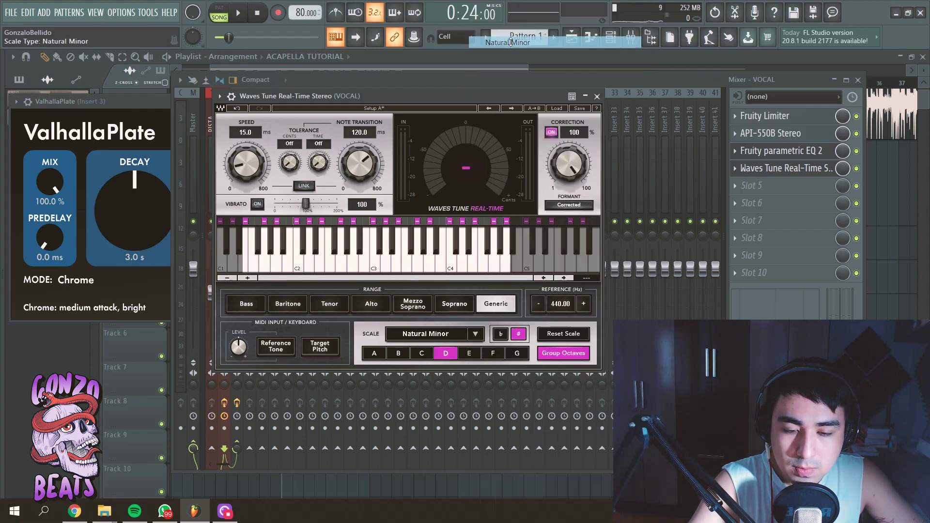
# Step: Lower the Waves Tune note transition to 0.1 ms while auditioning the vocal
pyautogui.moveTo(360, 164); pyautogui.dragTo(360, 184)
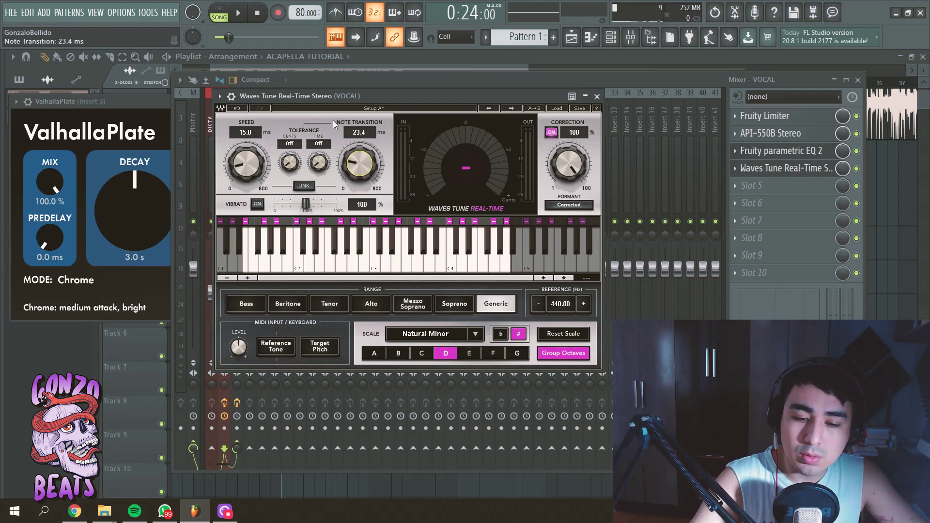
pyautogui.press('space')
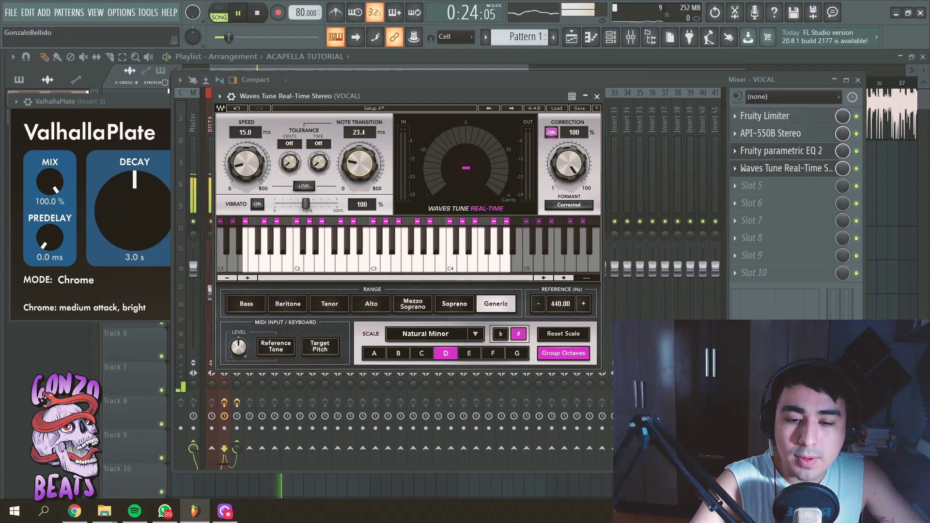
pyautogui.moveTo(360, 164); pyautogui.dragTo(360, 189)
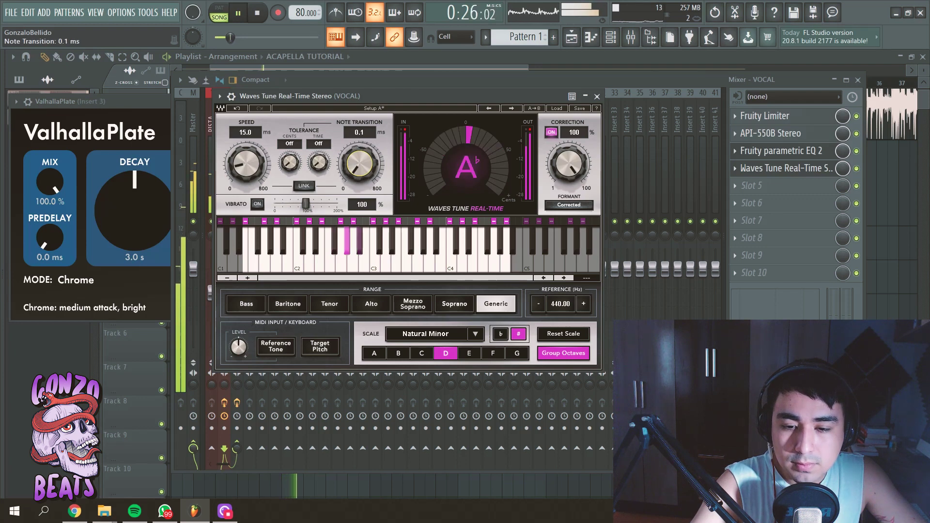
pyautogui.press('space')
# Step: Link the Waves Tune speed and note transition and set both to 17.6 ms during playback
pyautogui.click(305, 186)
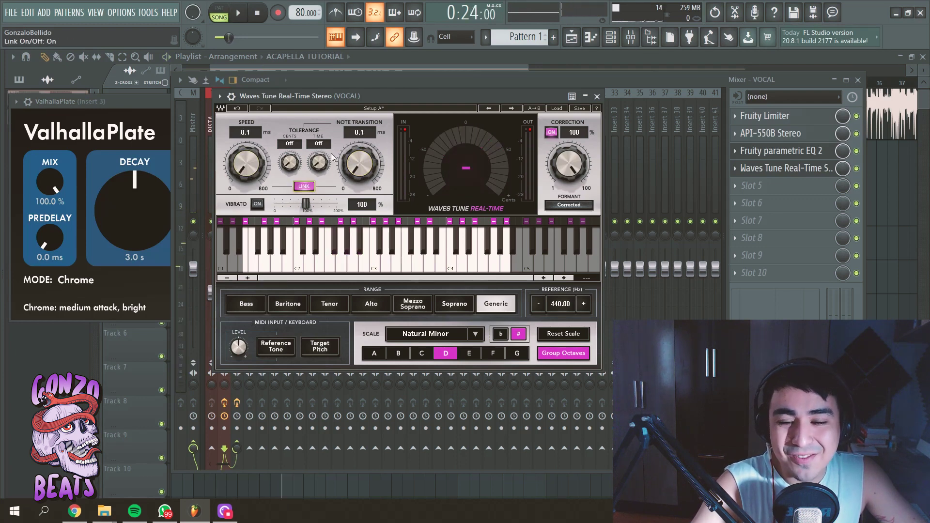
pyautogui.moveTo(360, 164); pyautogui.dragTo(360, 155)
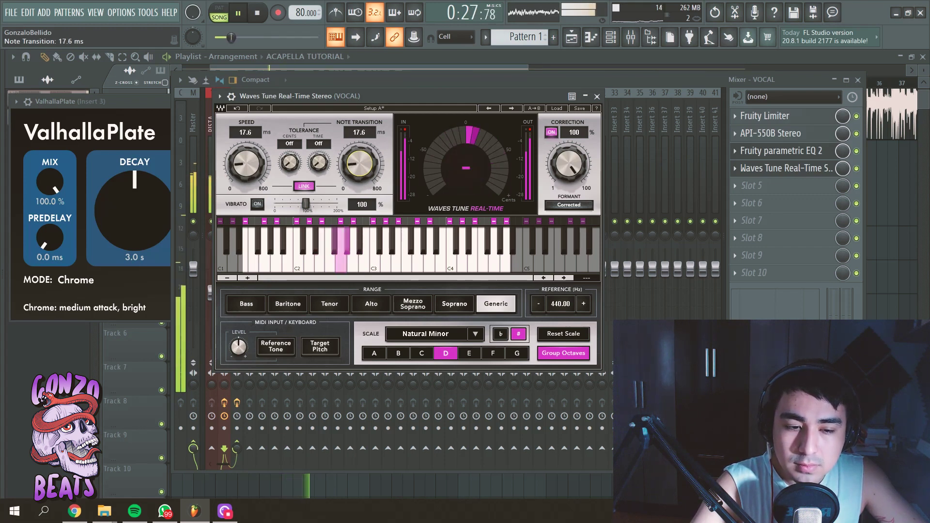
pyautogui.click(598, 96)
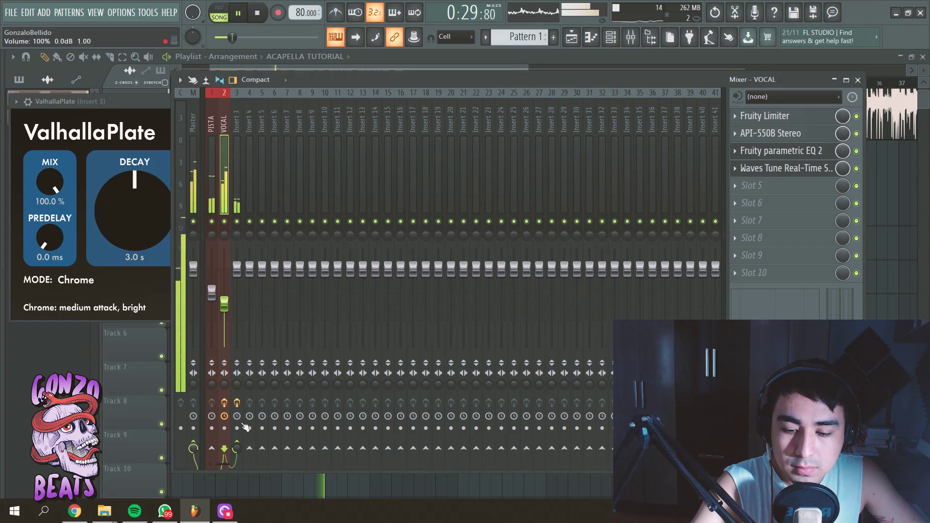
# Step: Fine-tune the VOCAL send level to Insert 3 during playback and also route VOCAL to Insert 4
pyautogui.moveTo(237, 448); pyautogui.dragTo(237, 451)
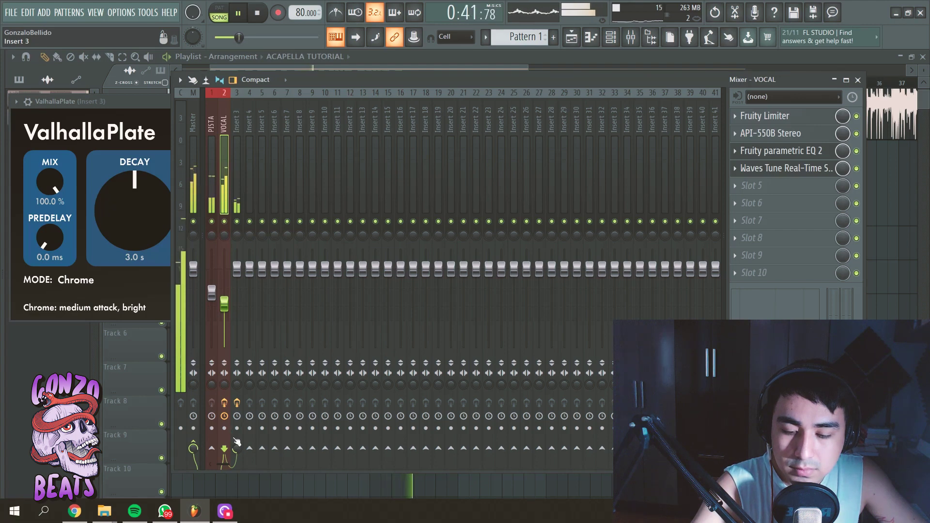
pyautogui.press('space')
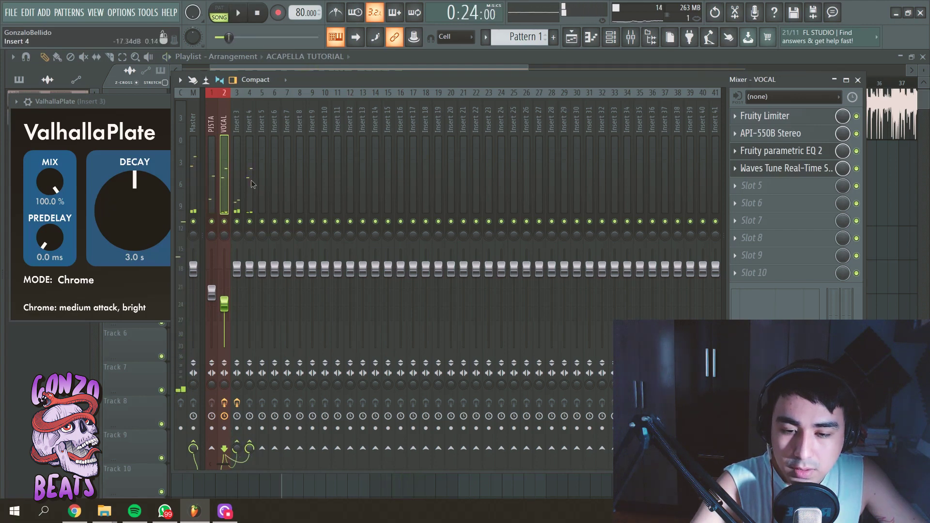
# Step: Load ValhallaDelay into slot 1 of Insert 4 and choose its PITCH-Dotted8thDetuned preset while the song plays
pyautogui.click(251, 180)
pyautogui.click(740, 116)
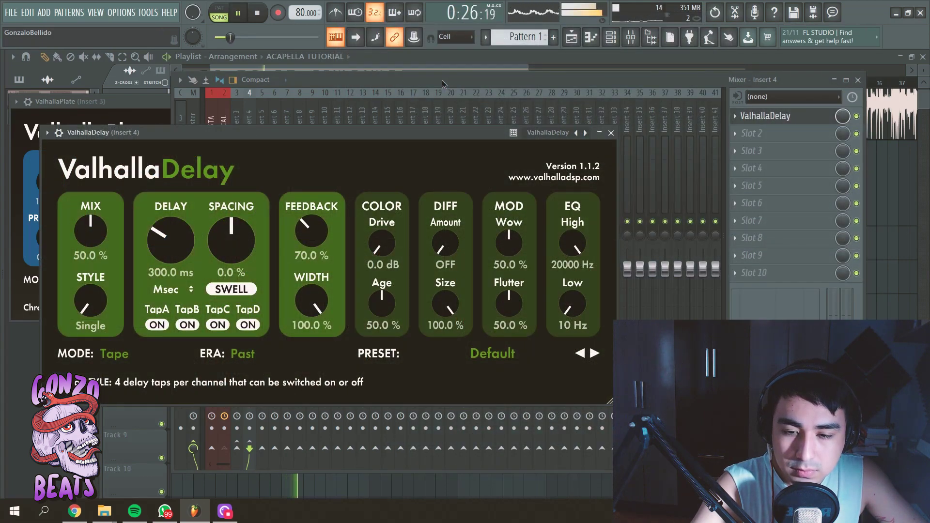
pyautogui.click(442, 80)
pyautogui.click(107, 135)
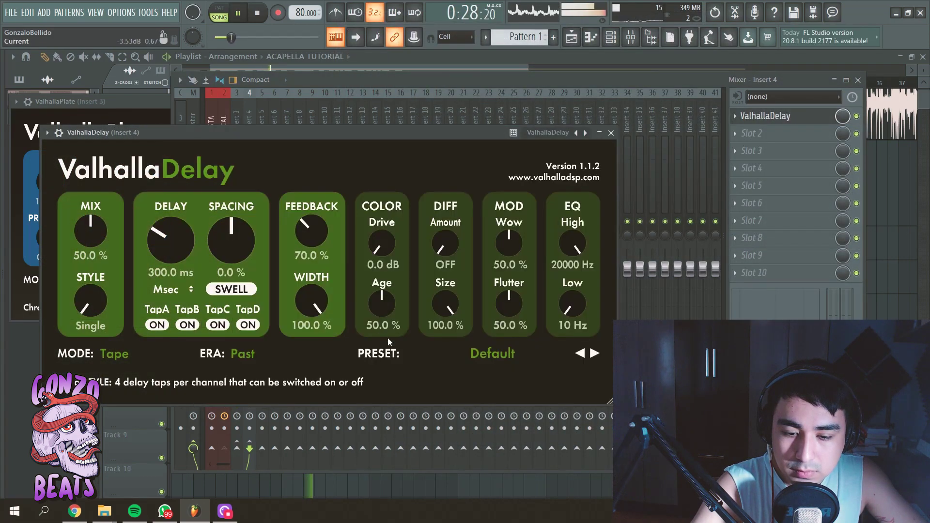
pyautogui.click(594, 353)
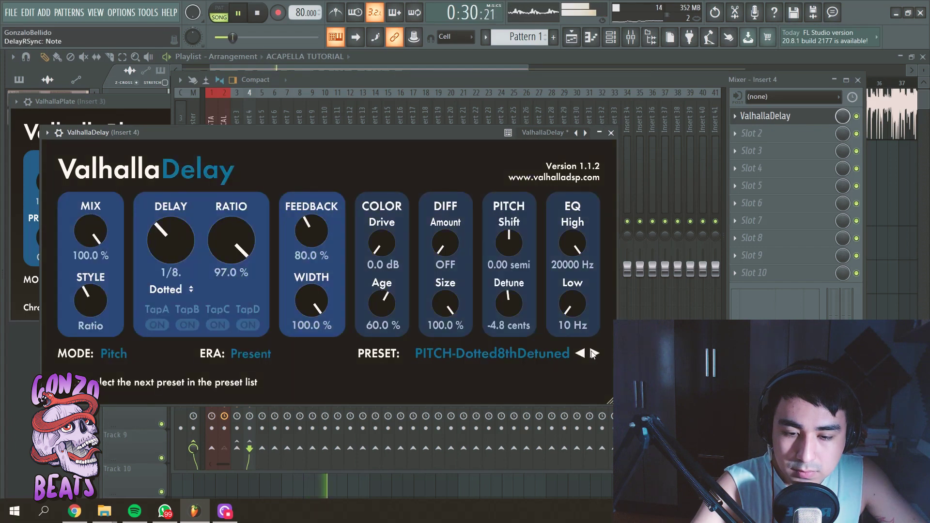
pyautogui.click(320, 74)
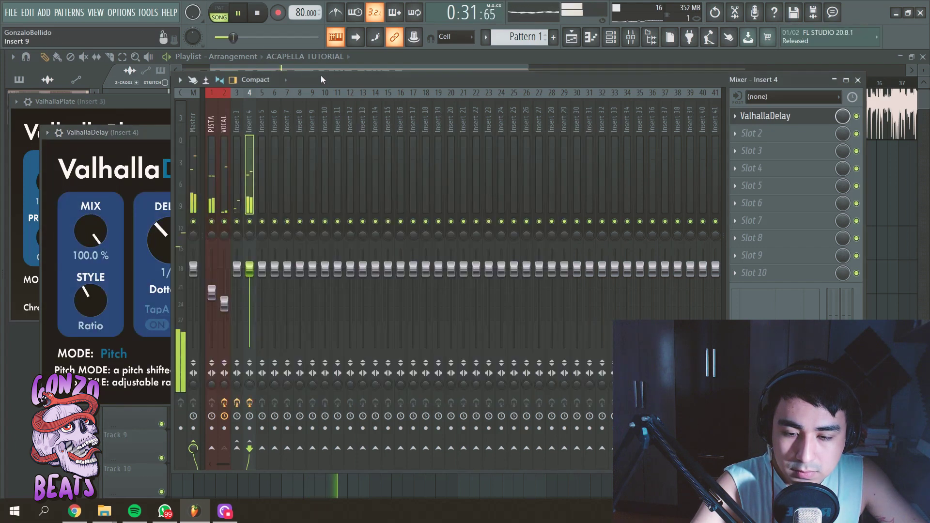
# Step: Listen to the mixed vocal and beat across the arrangement, and stop playback
pyautogui.click(212, 178)
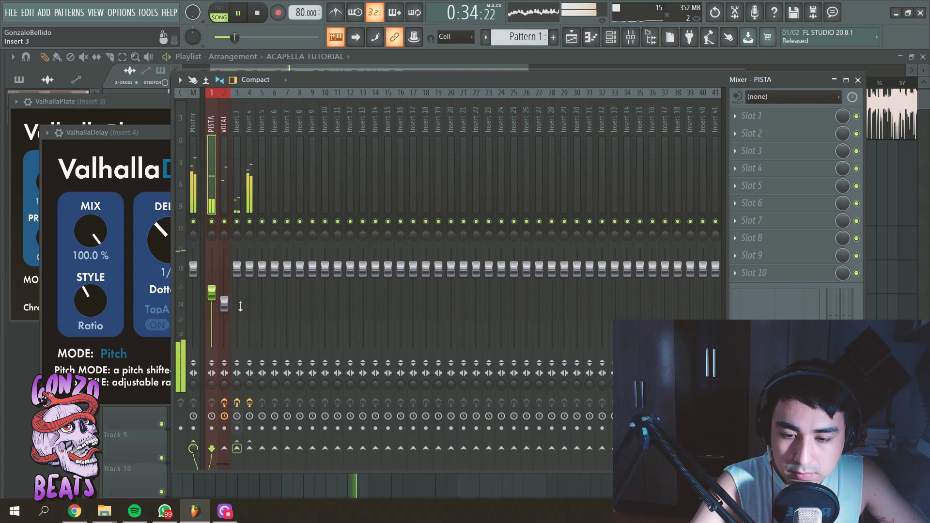
pyautogui.click(222, 195)
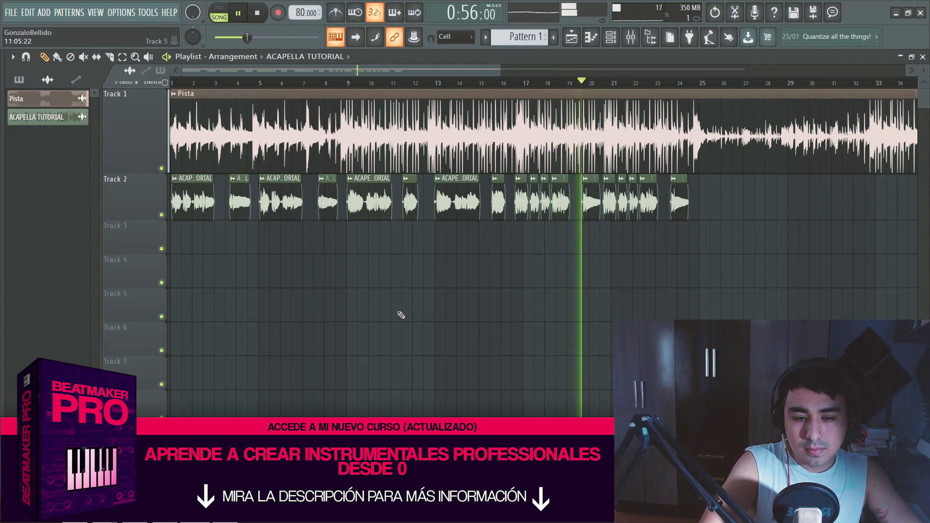
pyautogui.press('space')
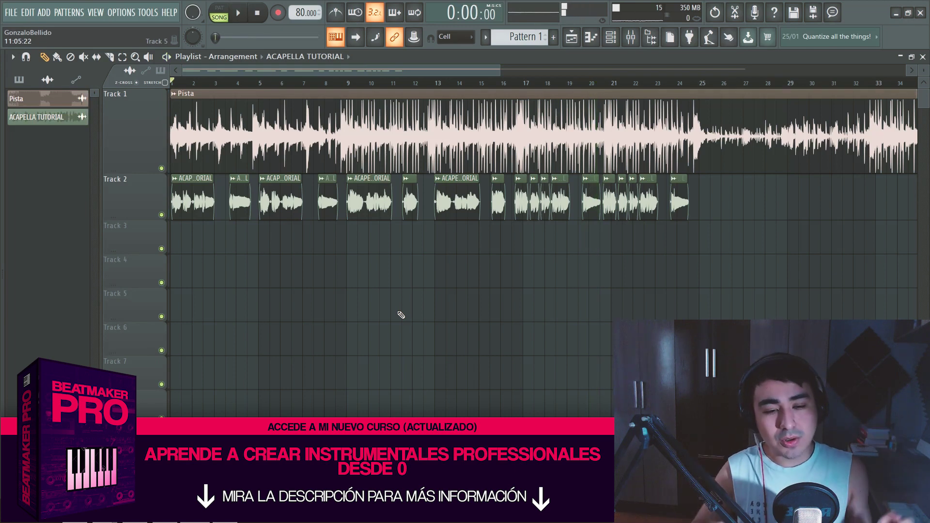